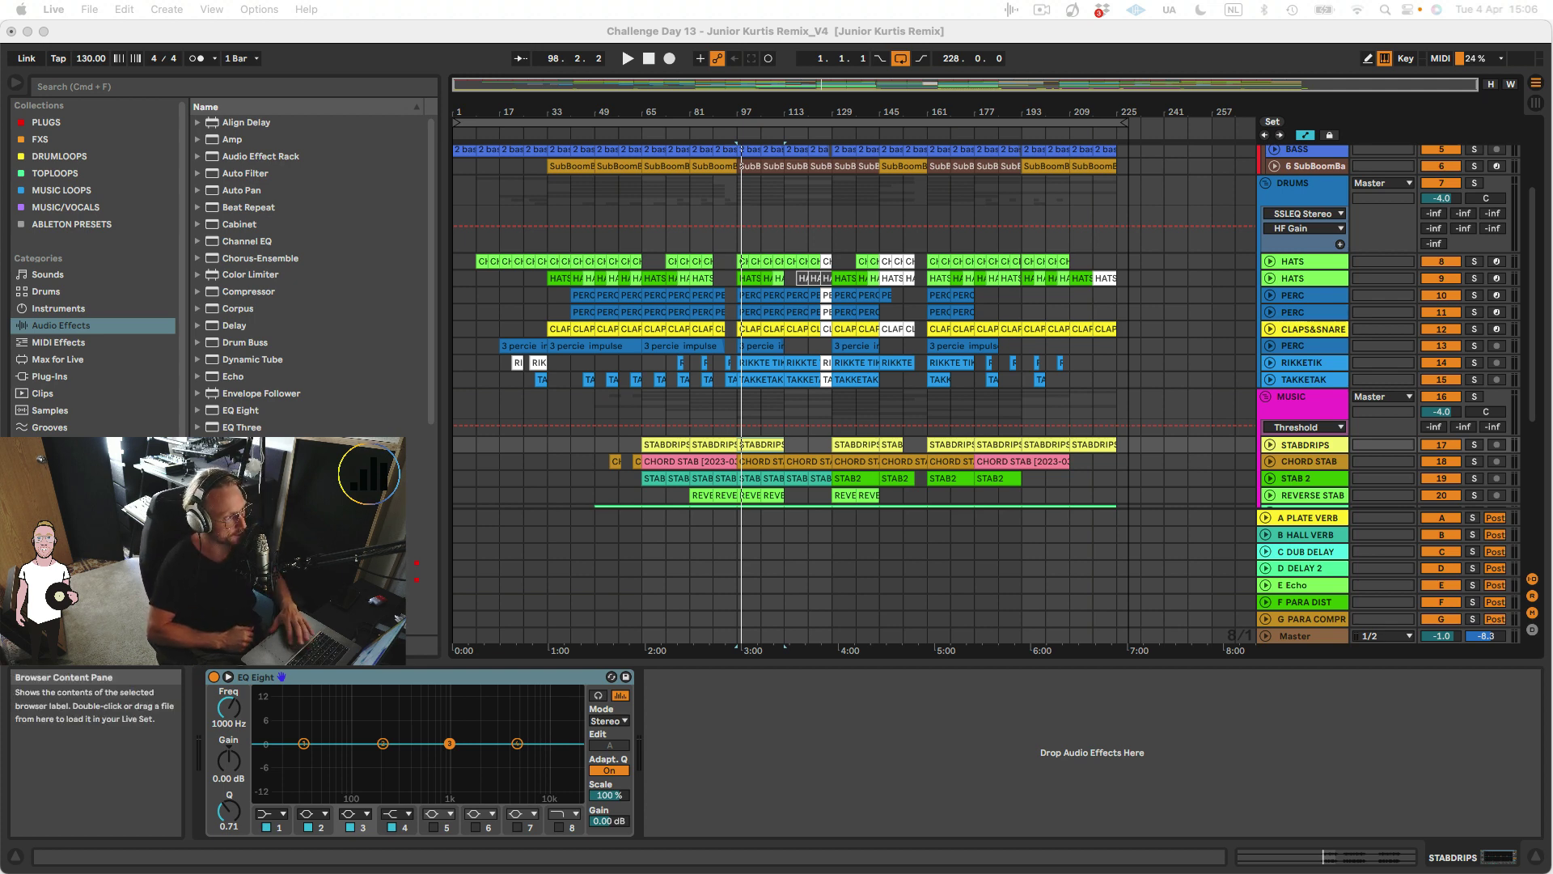
click(97, 859)
click(153, 856)
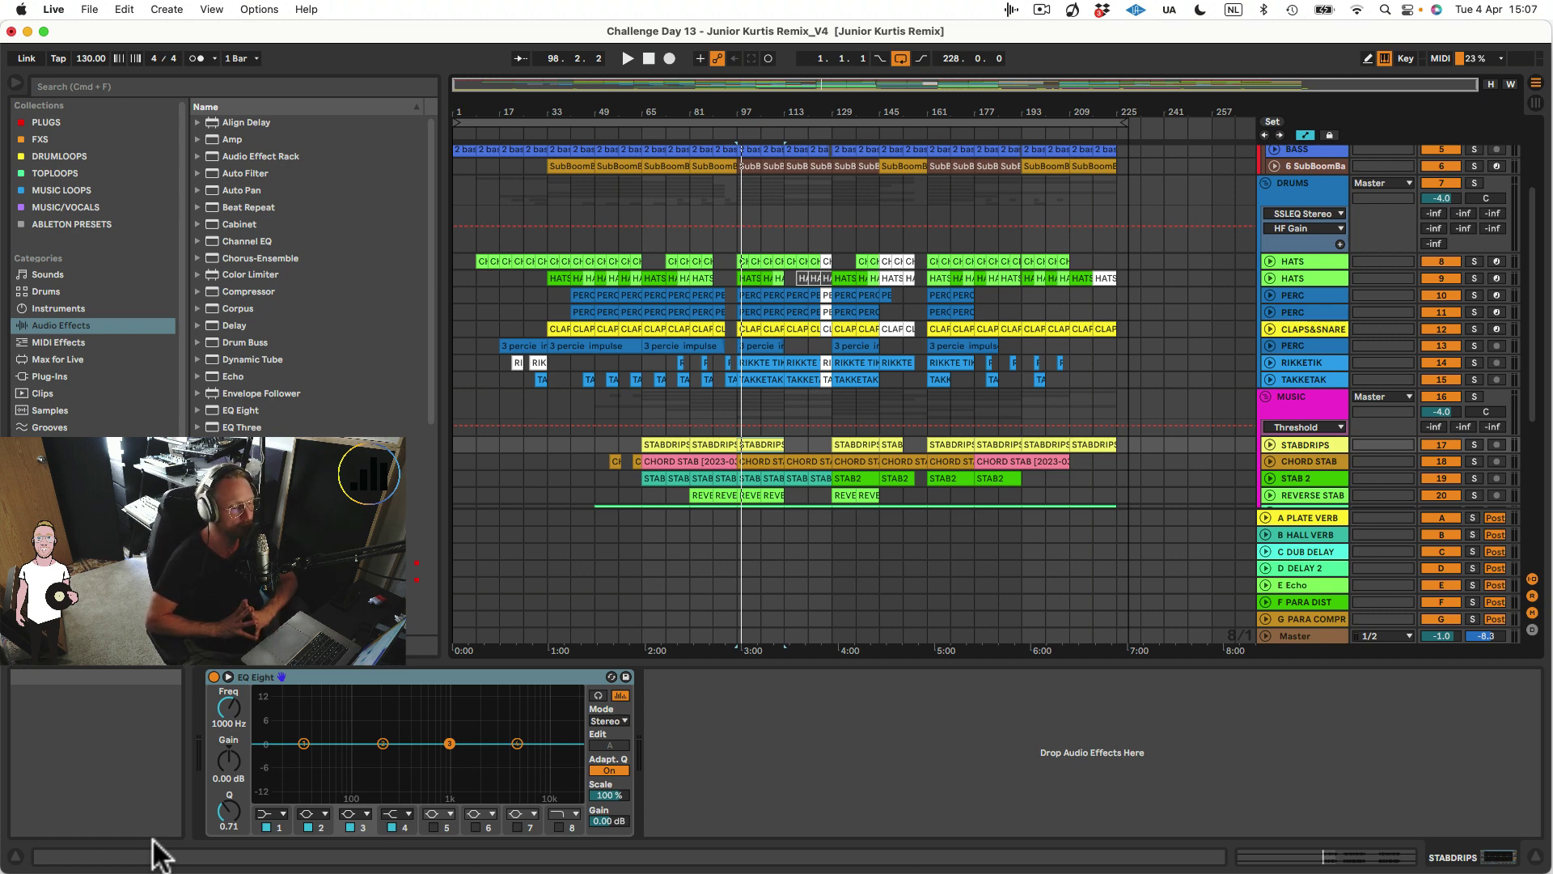
click(89, 9)
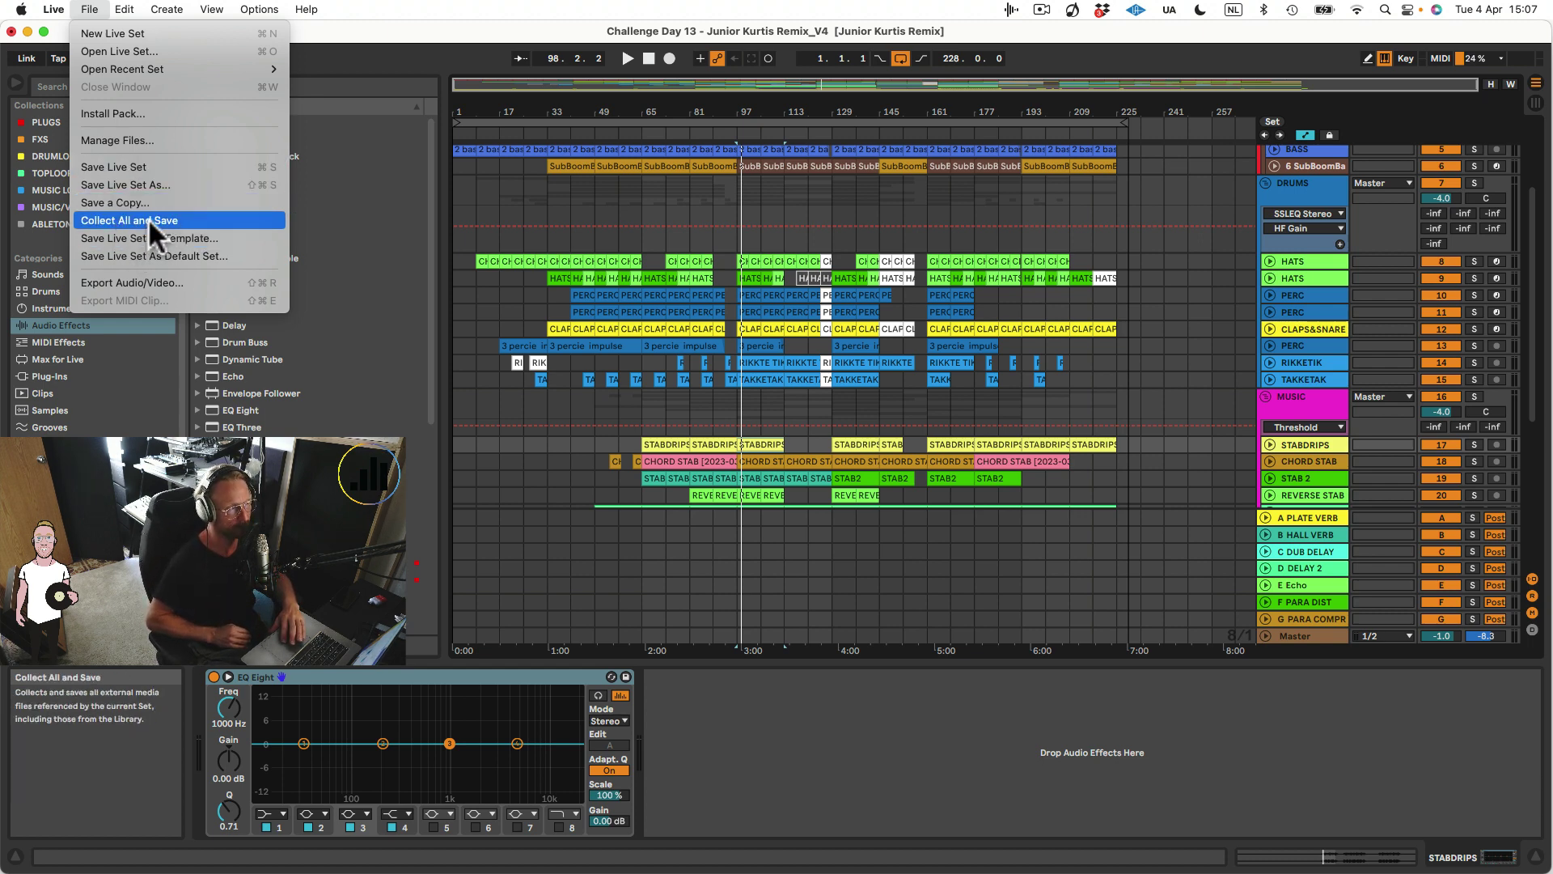
click(589, 443)
- Play the arrangement from the STABDRIPS clip at bar 97 and stop playback
click(755, 443)
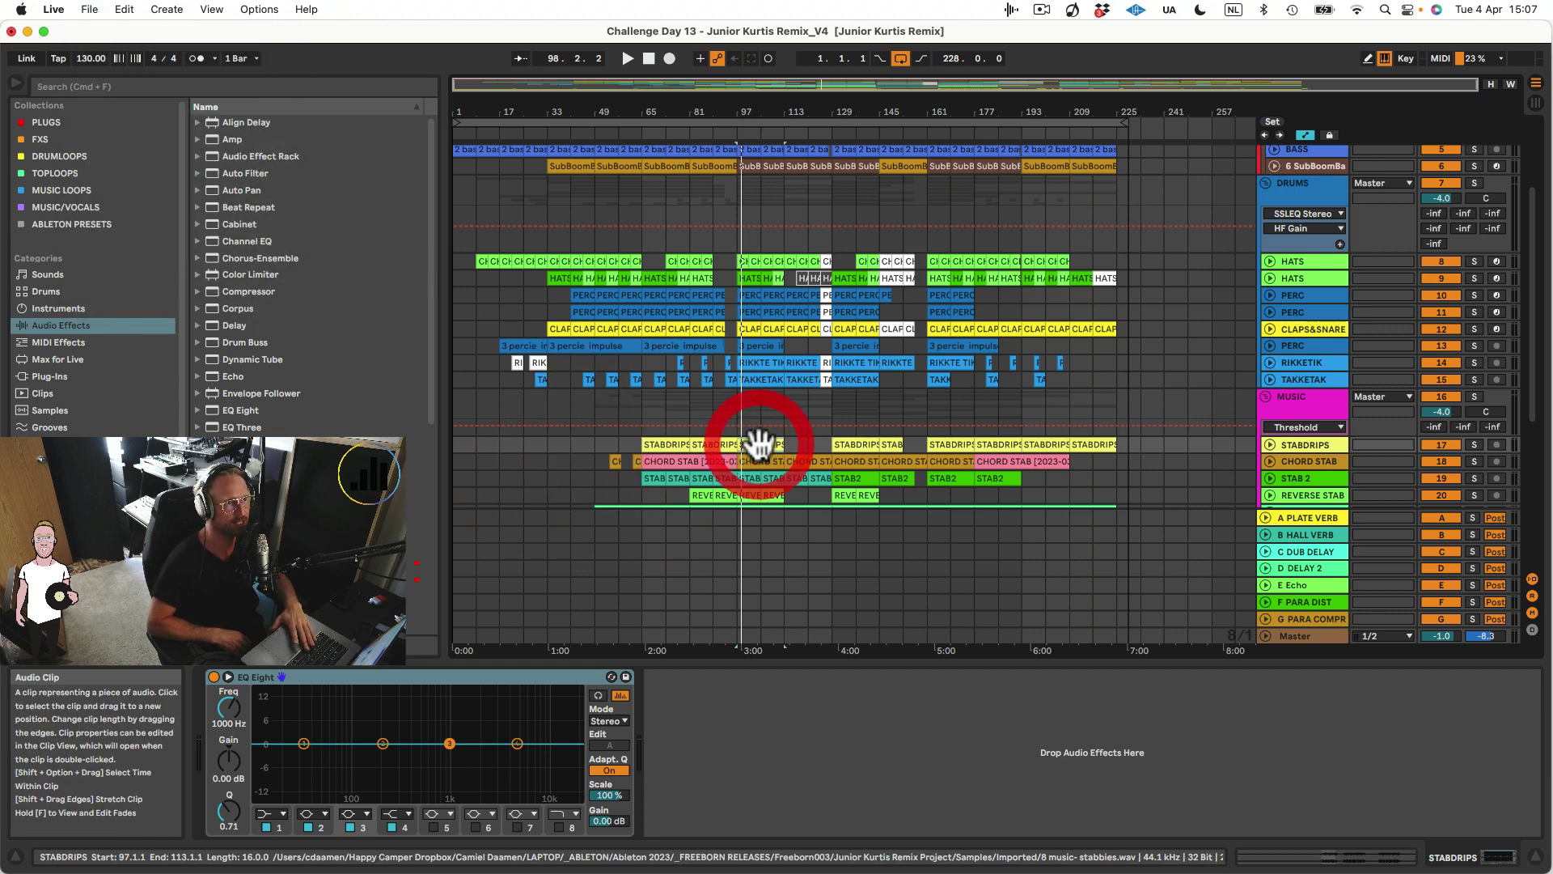
key(space)
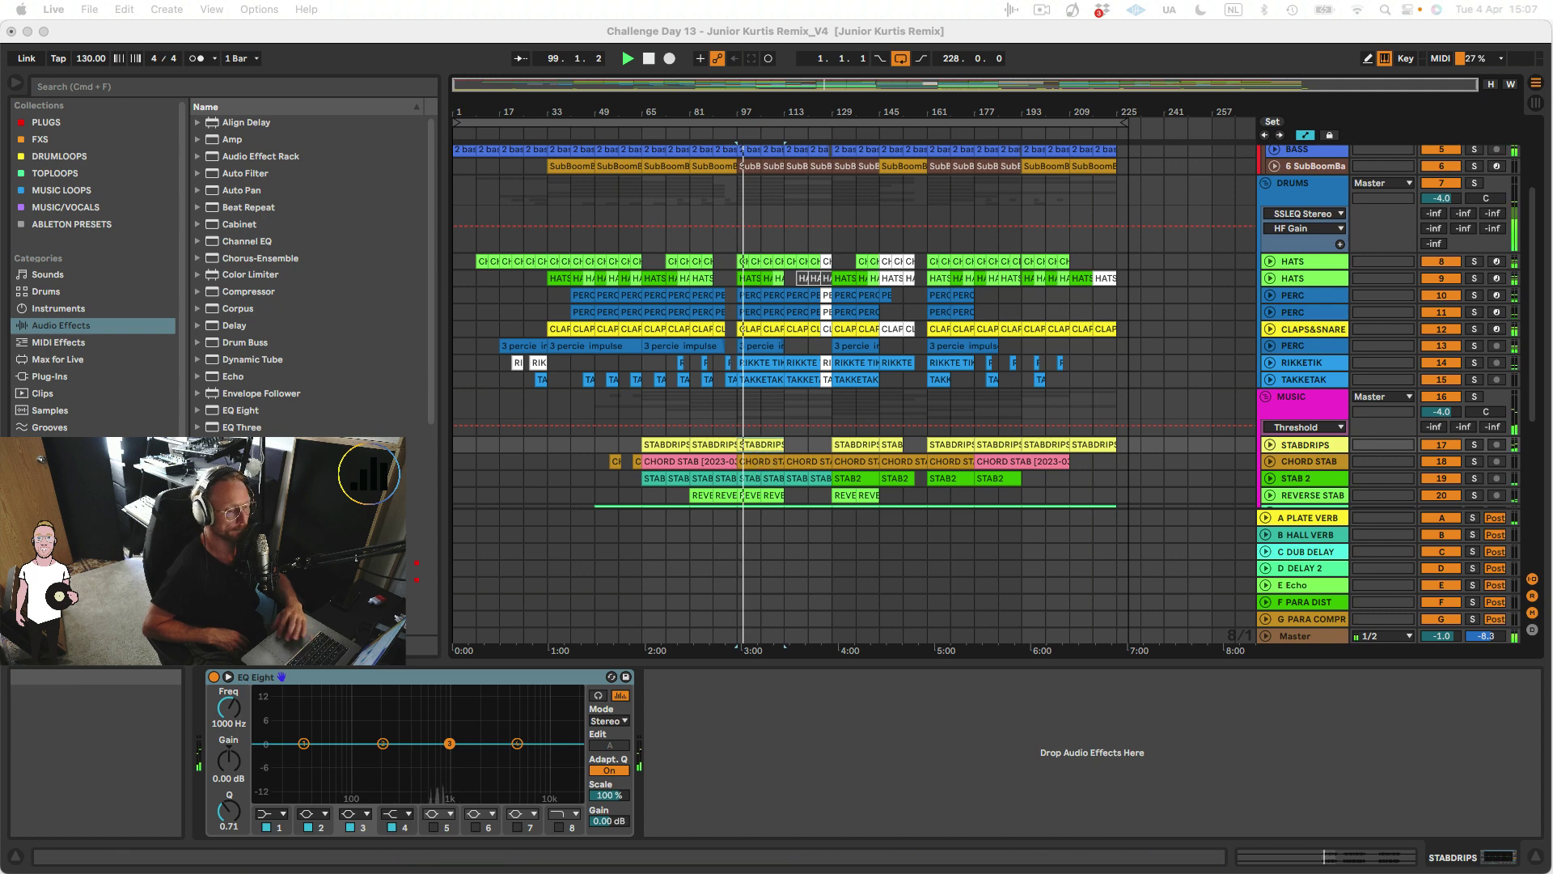
click(842, 695)
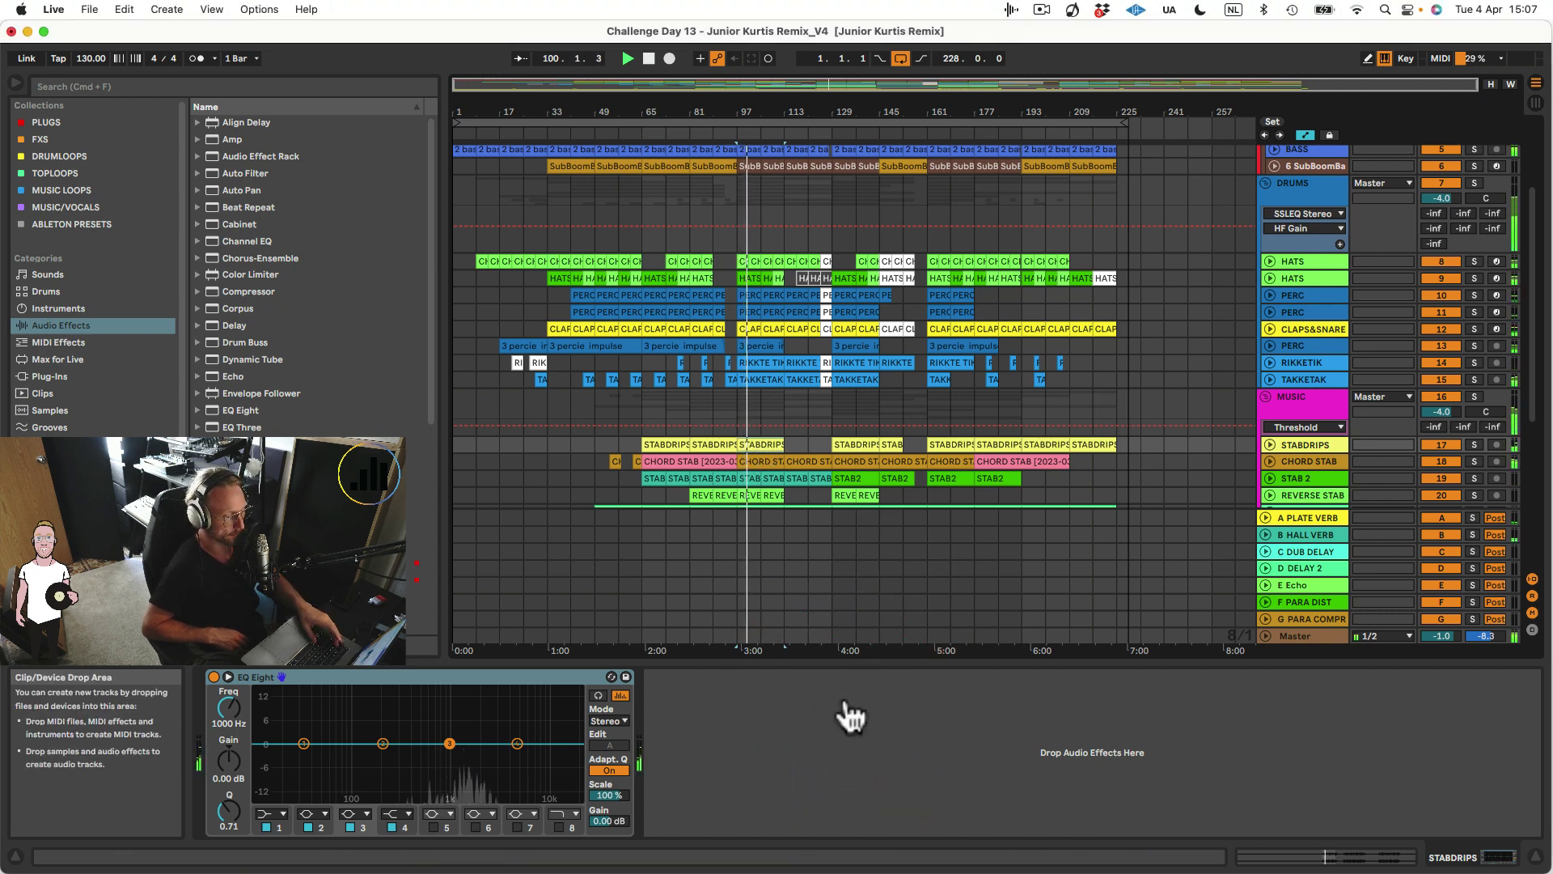
key(super+Tab)
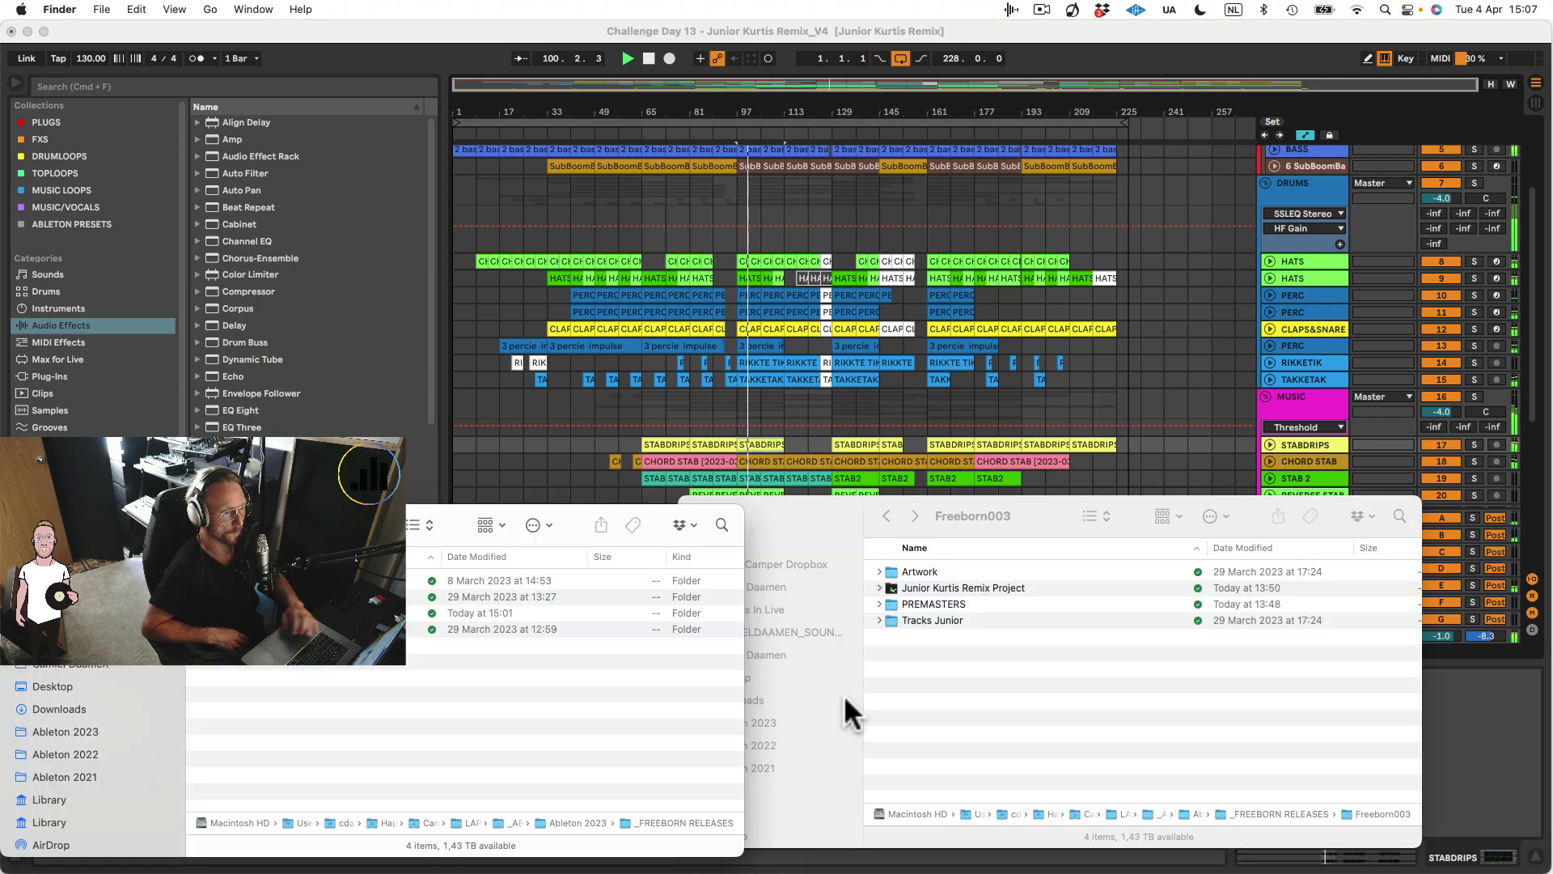
key(space)
click(791, 461)
key(space)
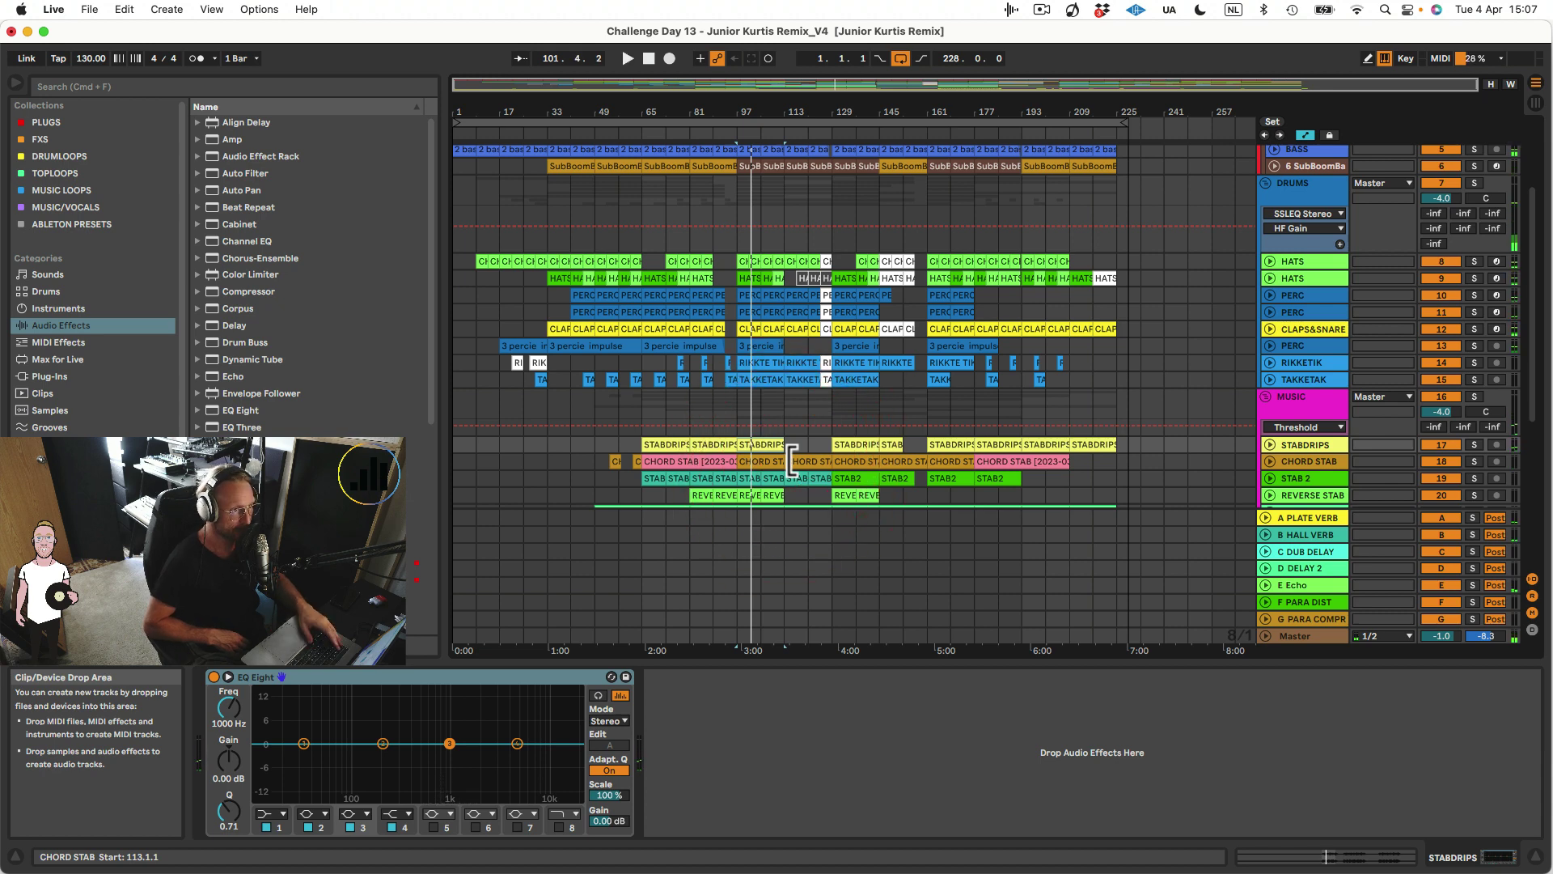
- Switch to Finder, close the folder preview and open Junior Kurtis Remix Project in Freeborn003, selecting its Samples folder
key(super+Tab)
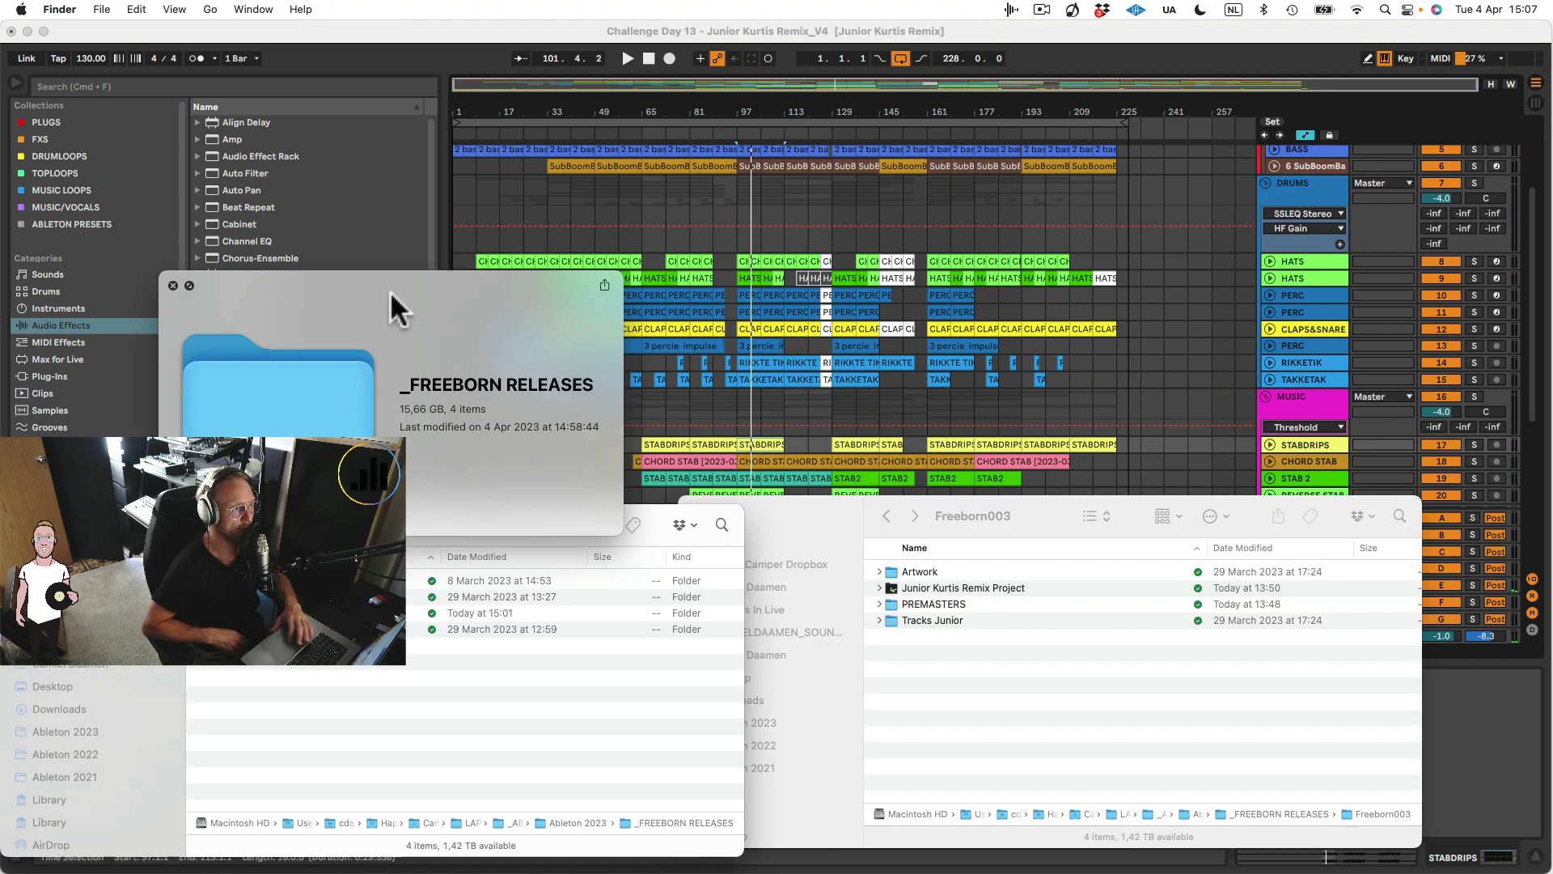
click(172, 280)
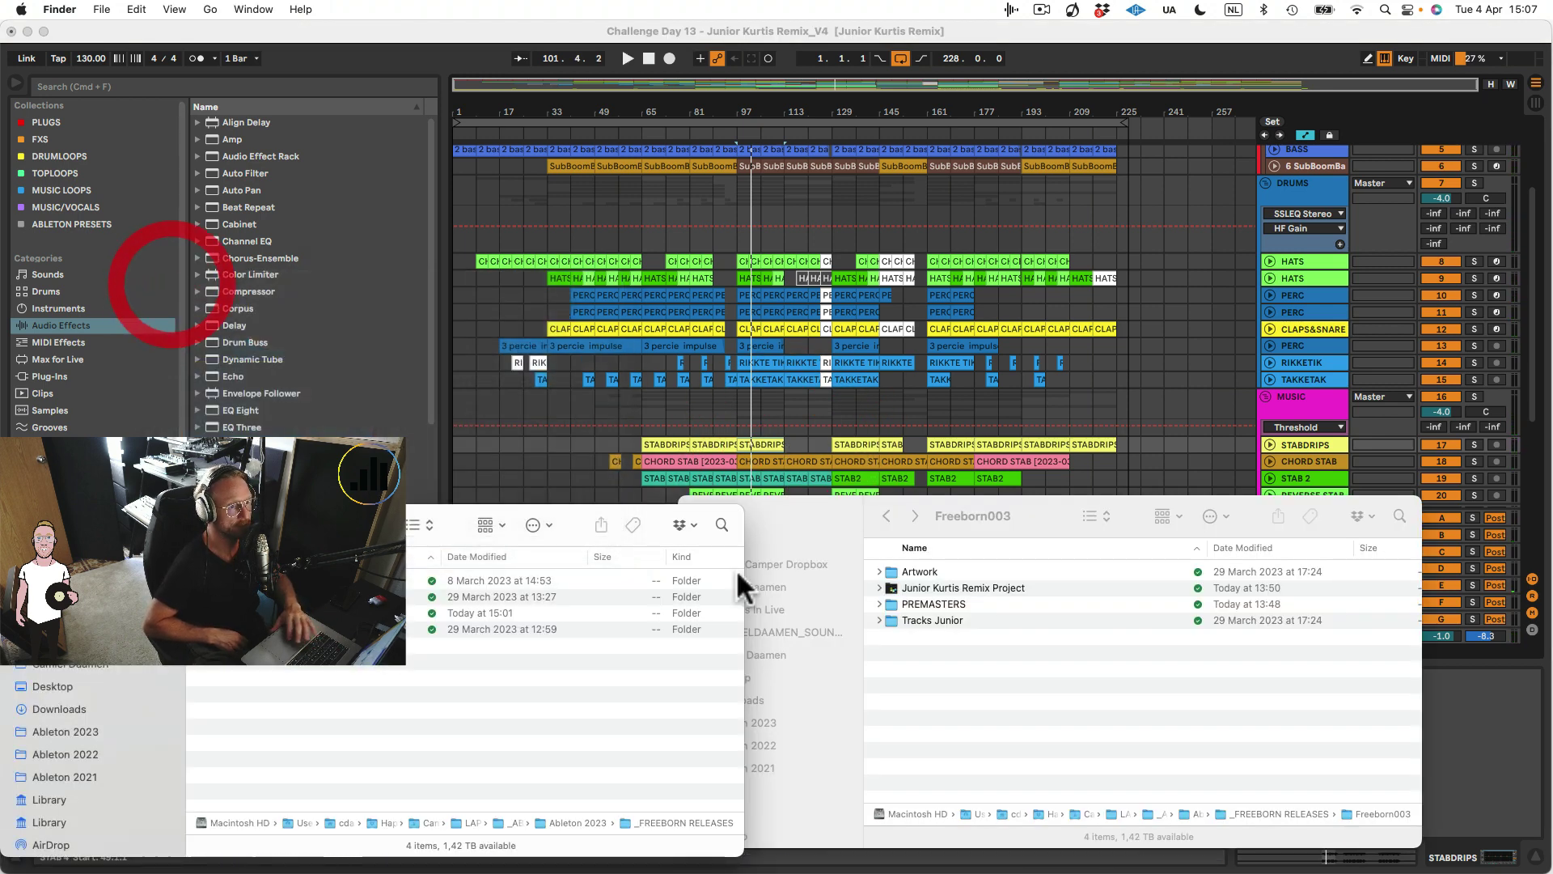
click(929, 588)
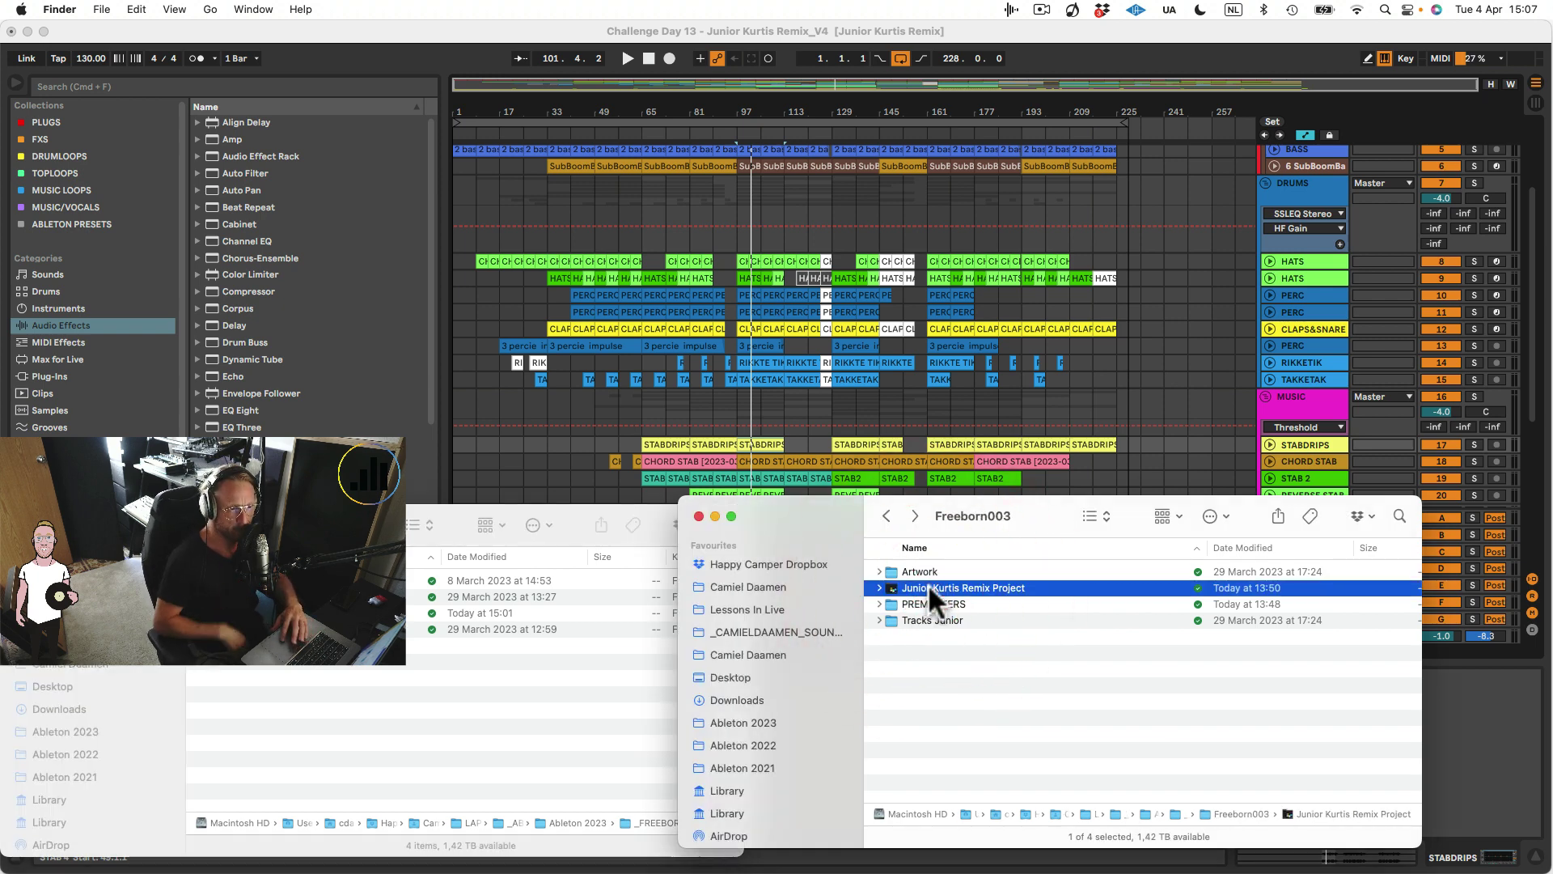
double_click(912, 588)
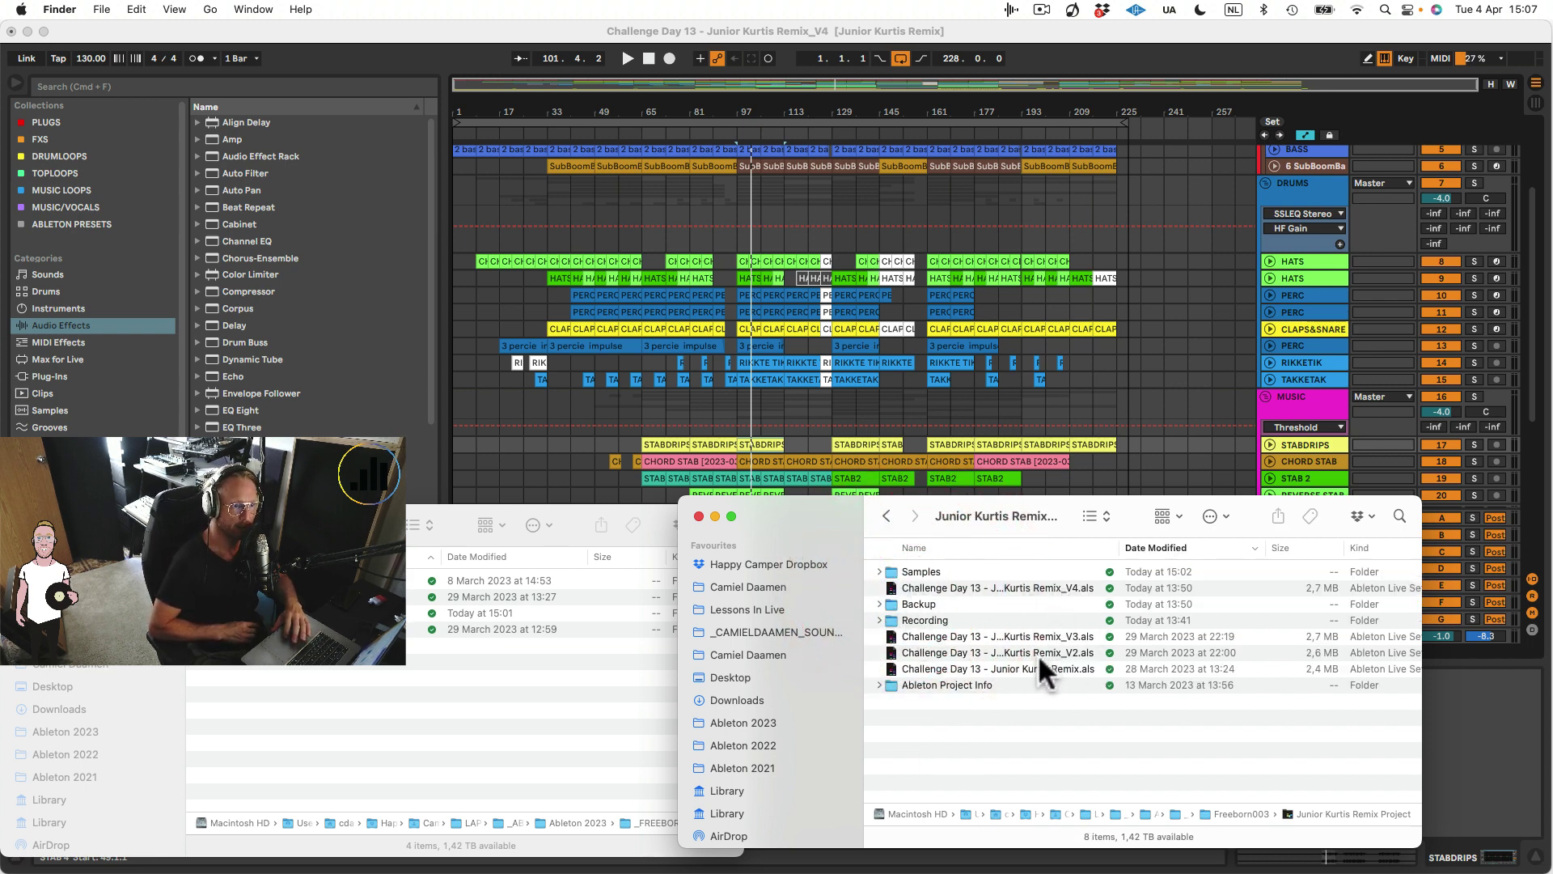
click(912, 604)
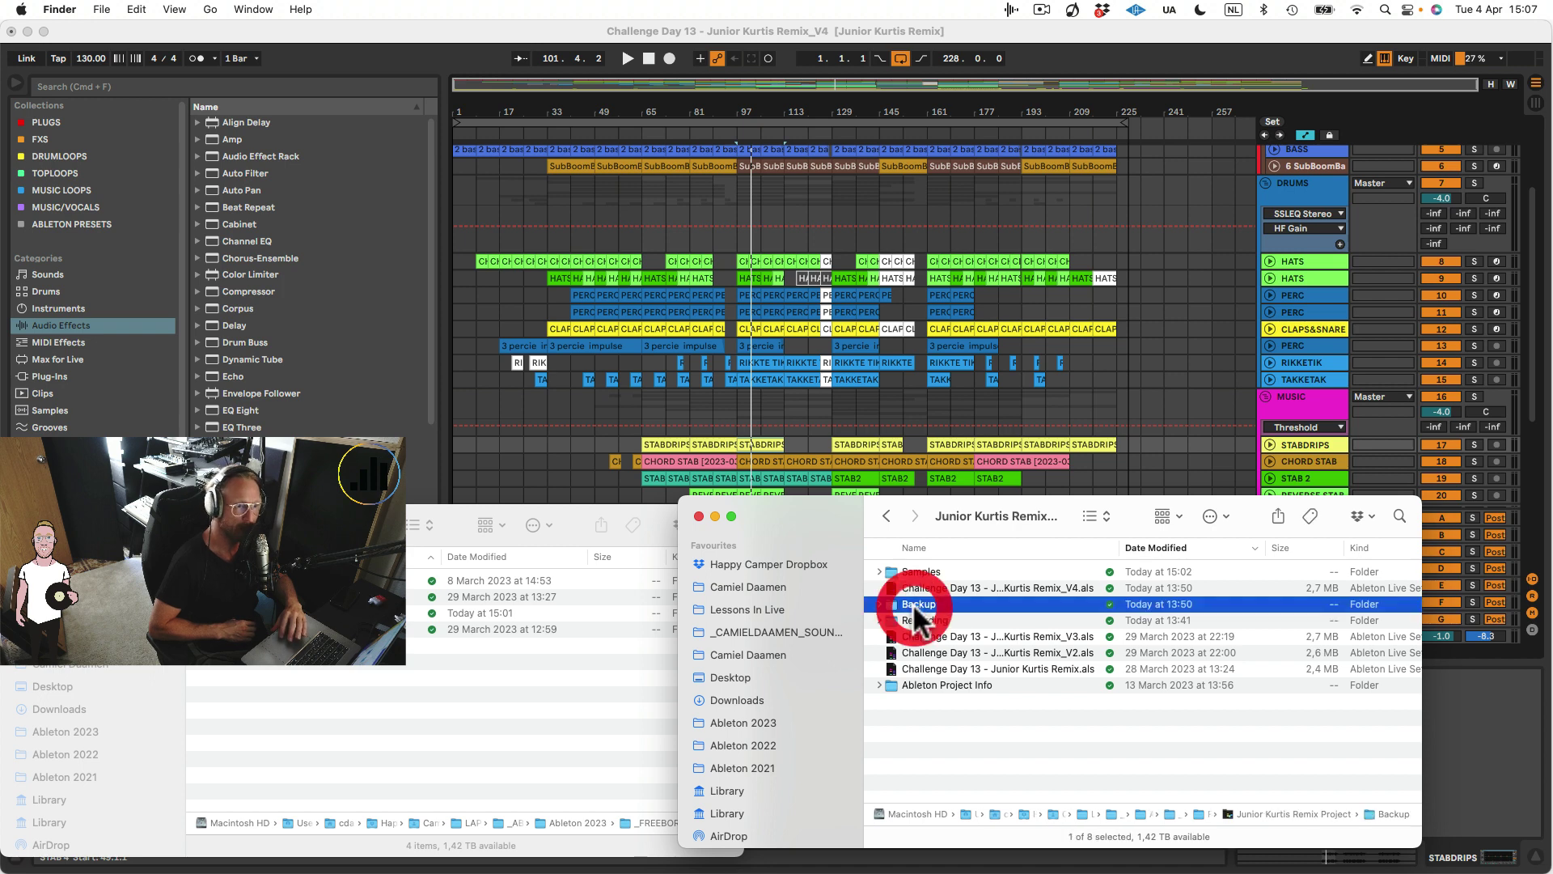
click(906, 569)
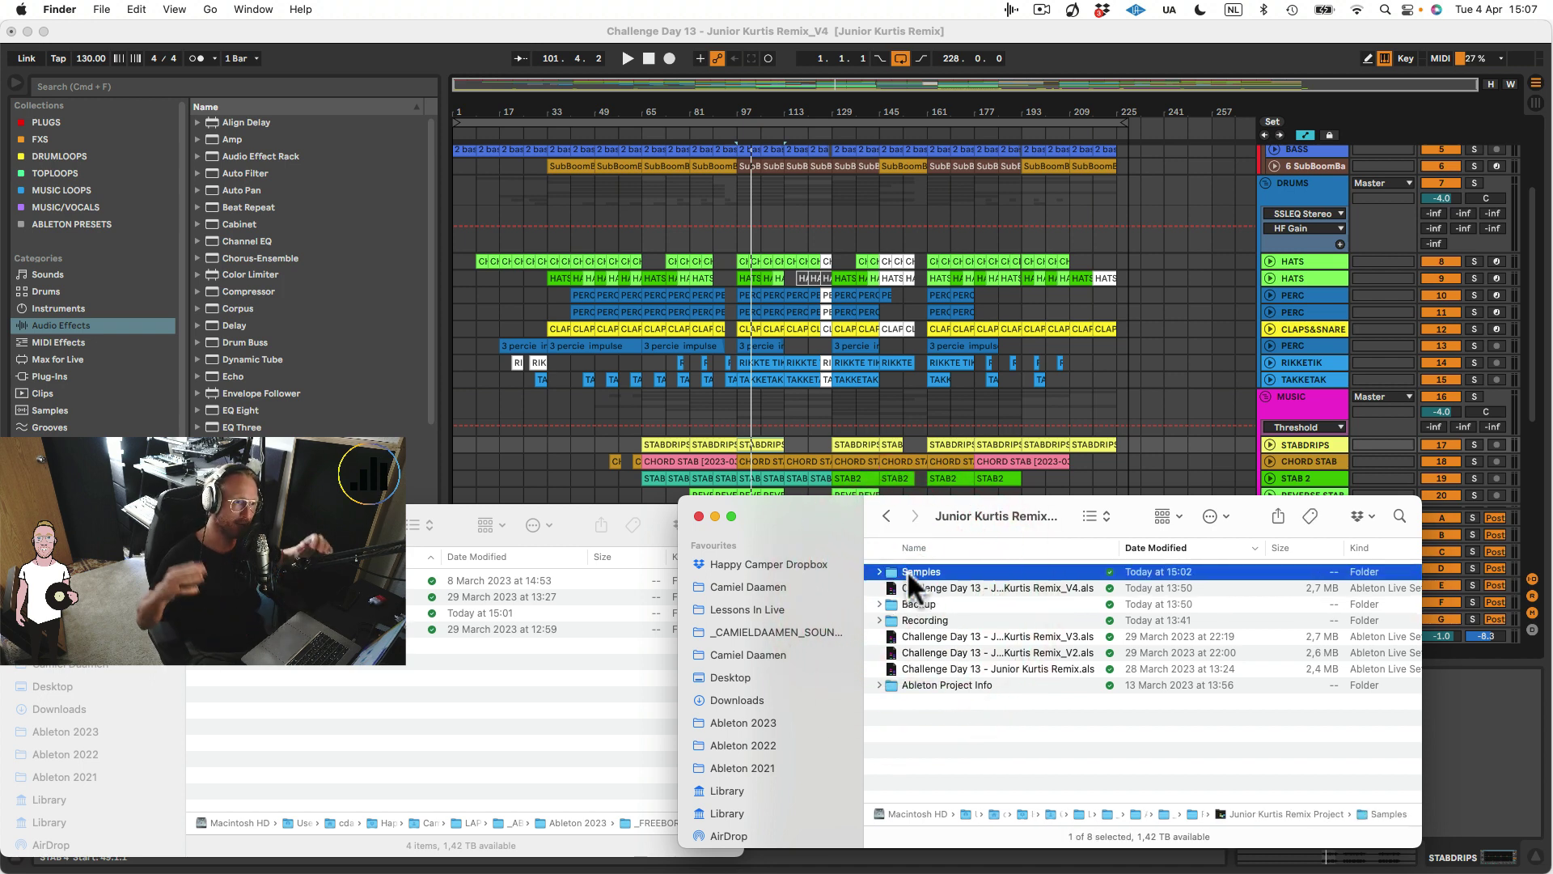
click(91, 25)
click(89, 10)
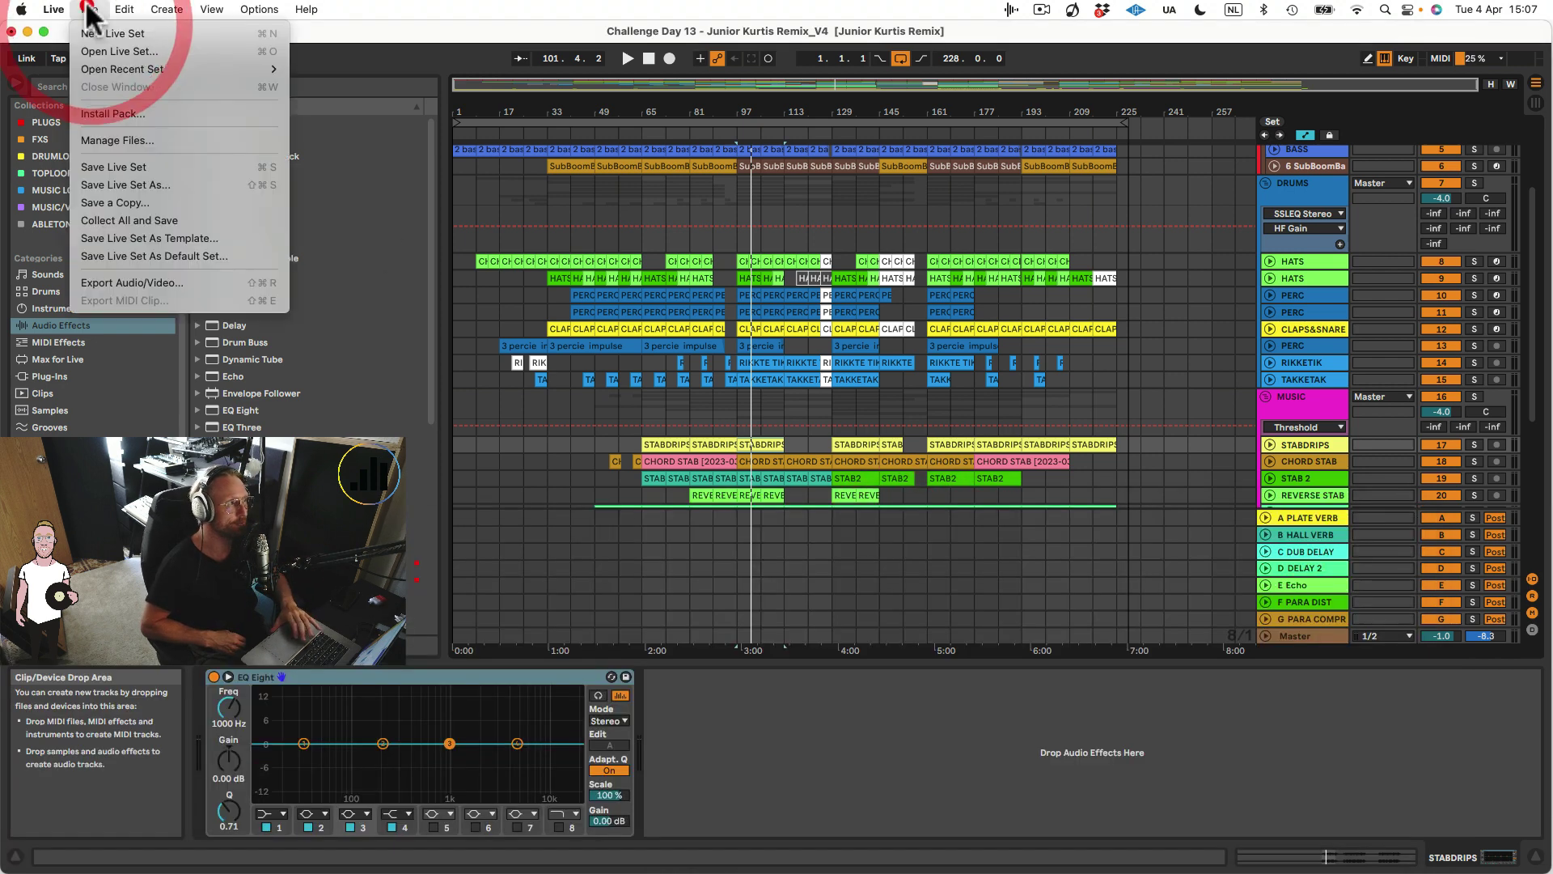
click(822, 420)
key(super+Tab)
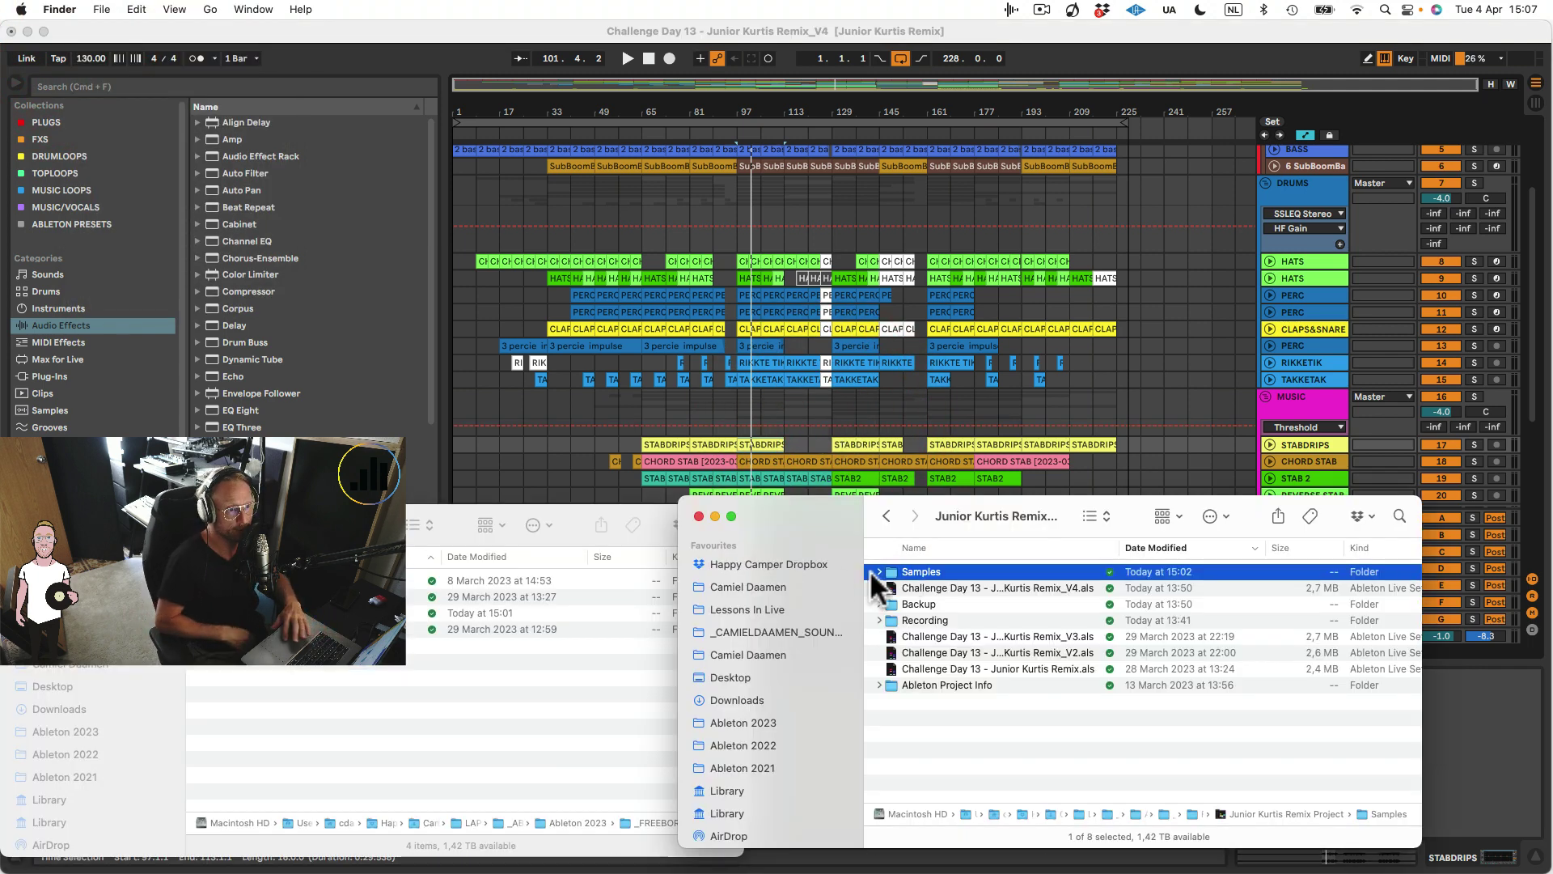
- Move the Samples folder out of Junior Kurtis Remix Project into the _FREEBORN RELEASES folder
click(887, 515)
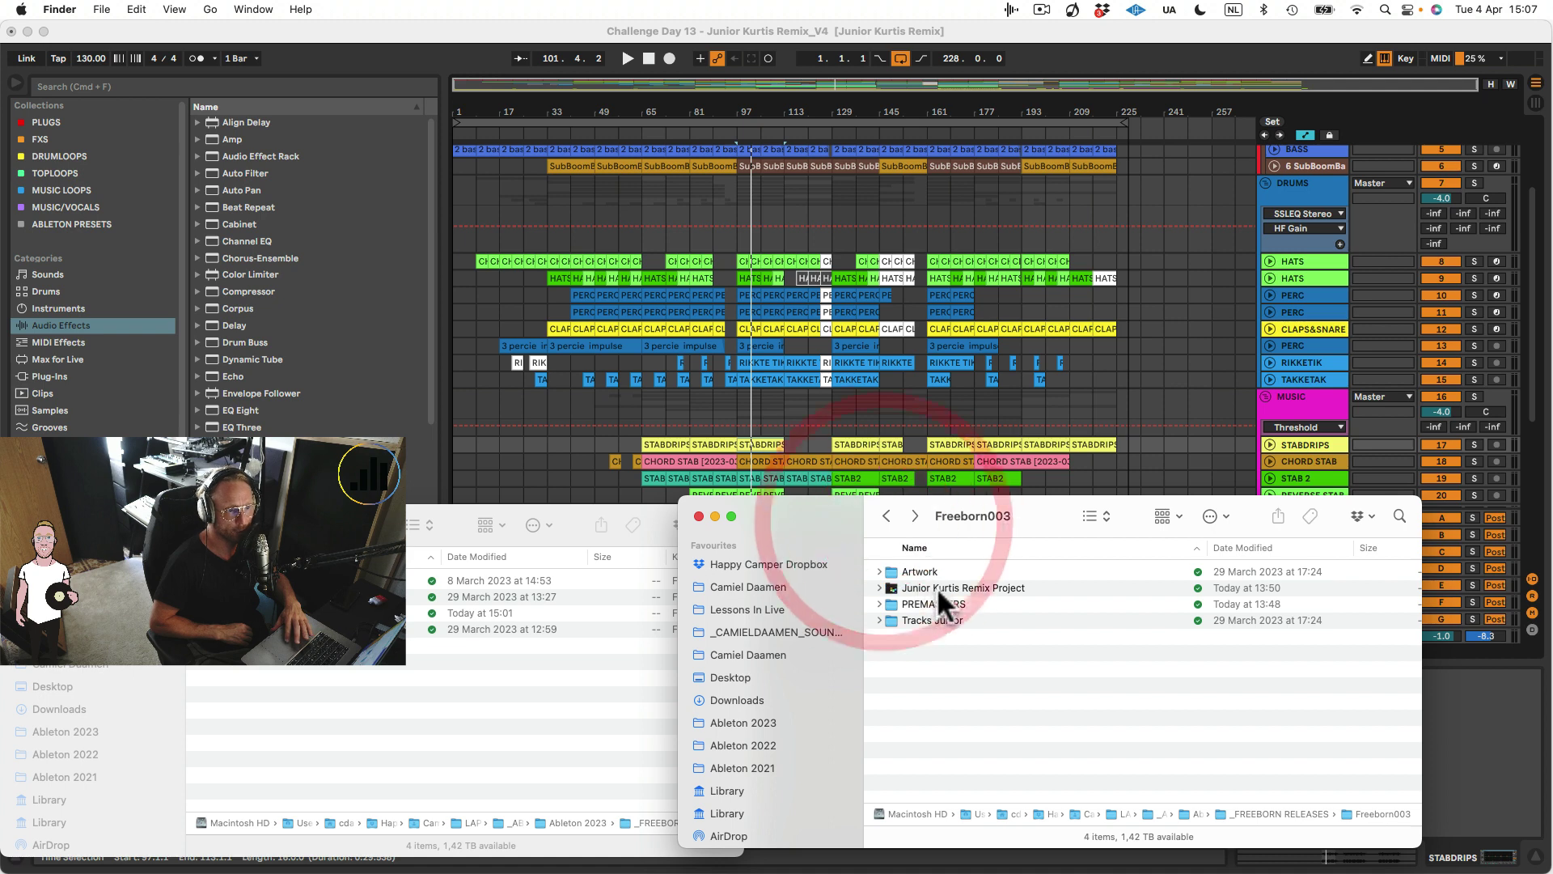
click(938, 586)
double_click(958, 586)
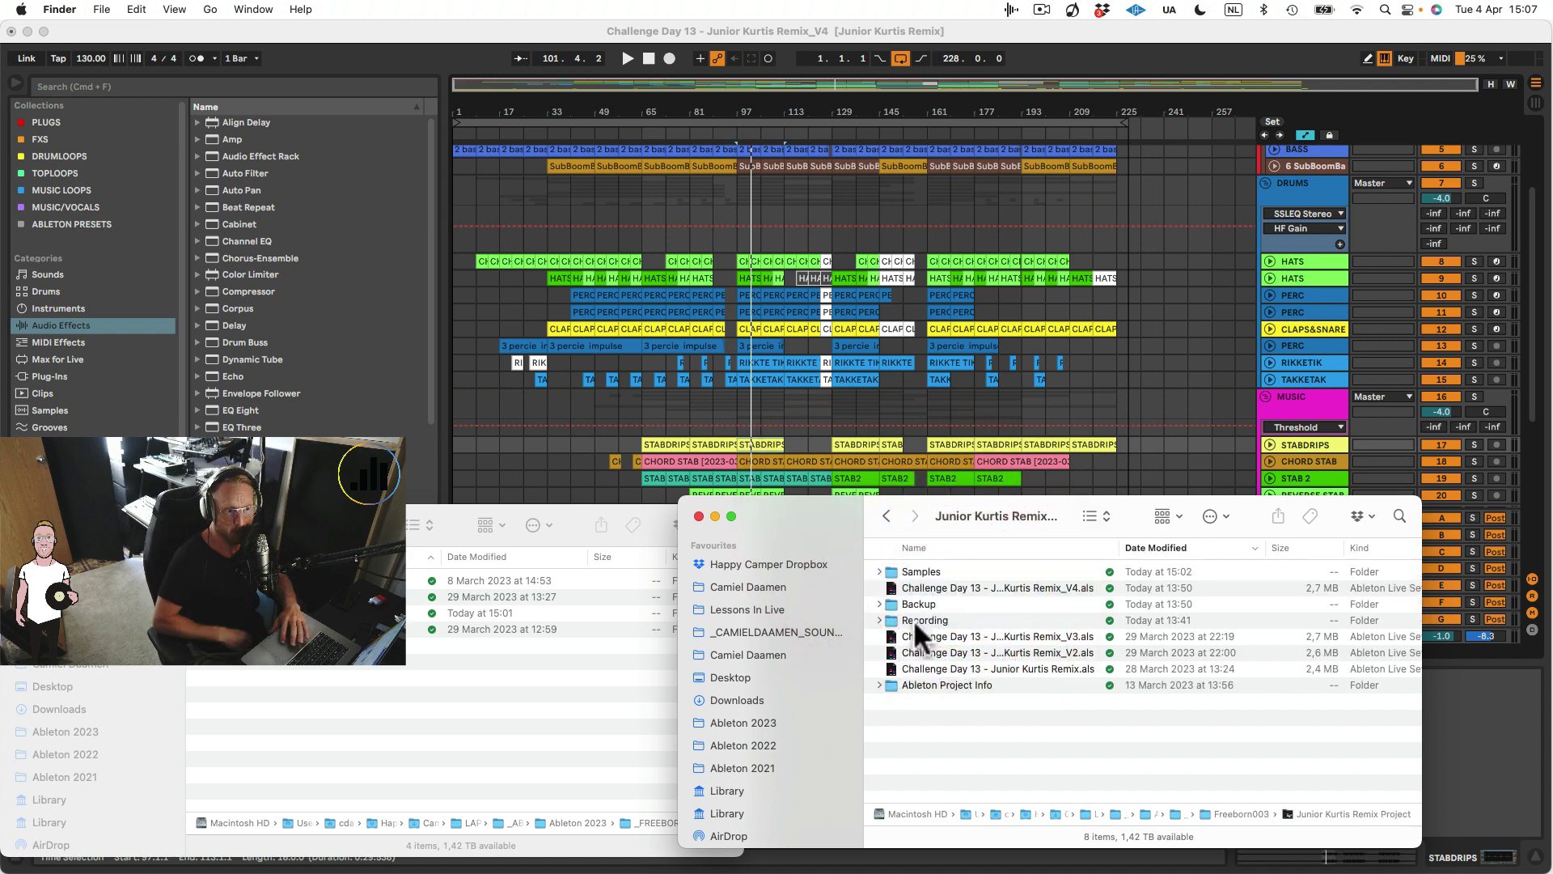
click(922, 571)
drag(922, 571, 406, 706)
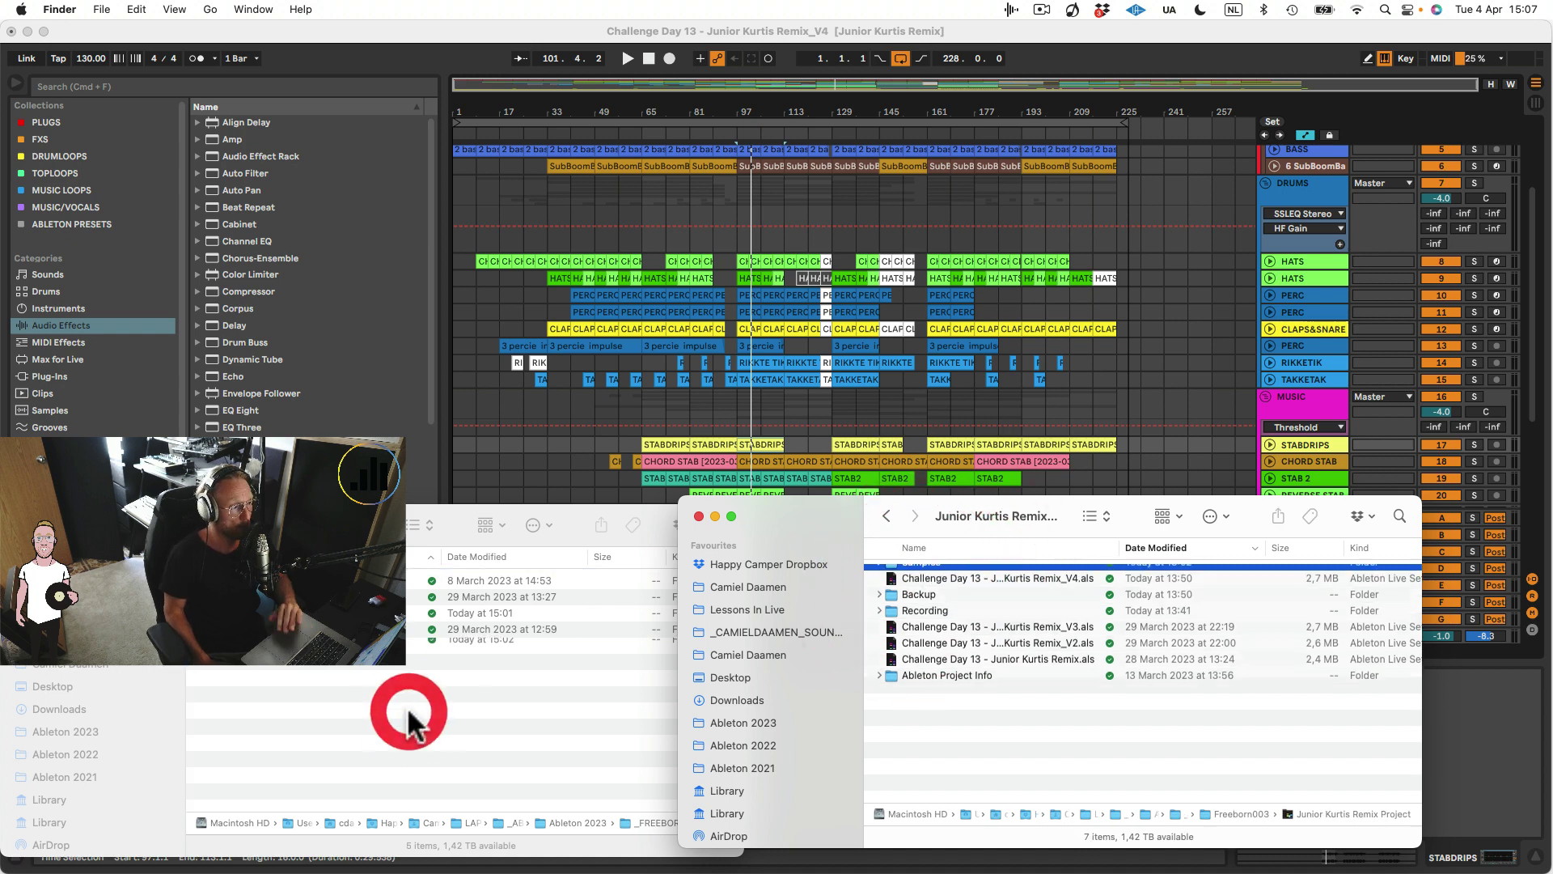
- Switch back to Ableton Live and reopen the recent set Challenge Day 13 - Junior Kurtis Remix_V4.als
click(672, 463)
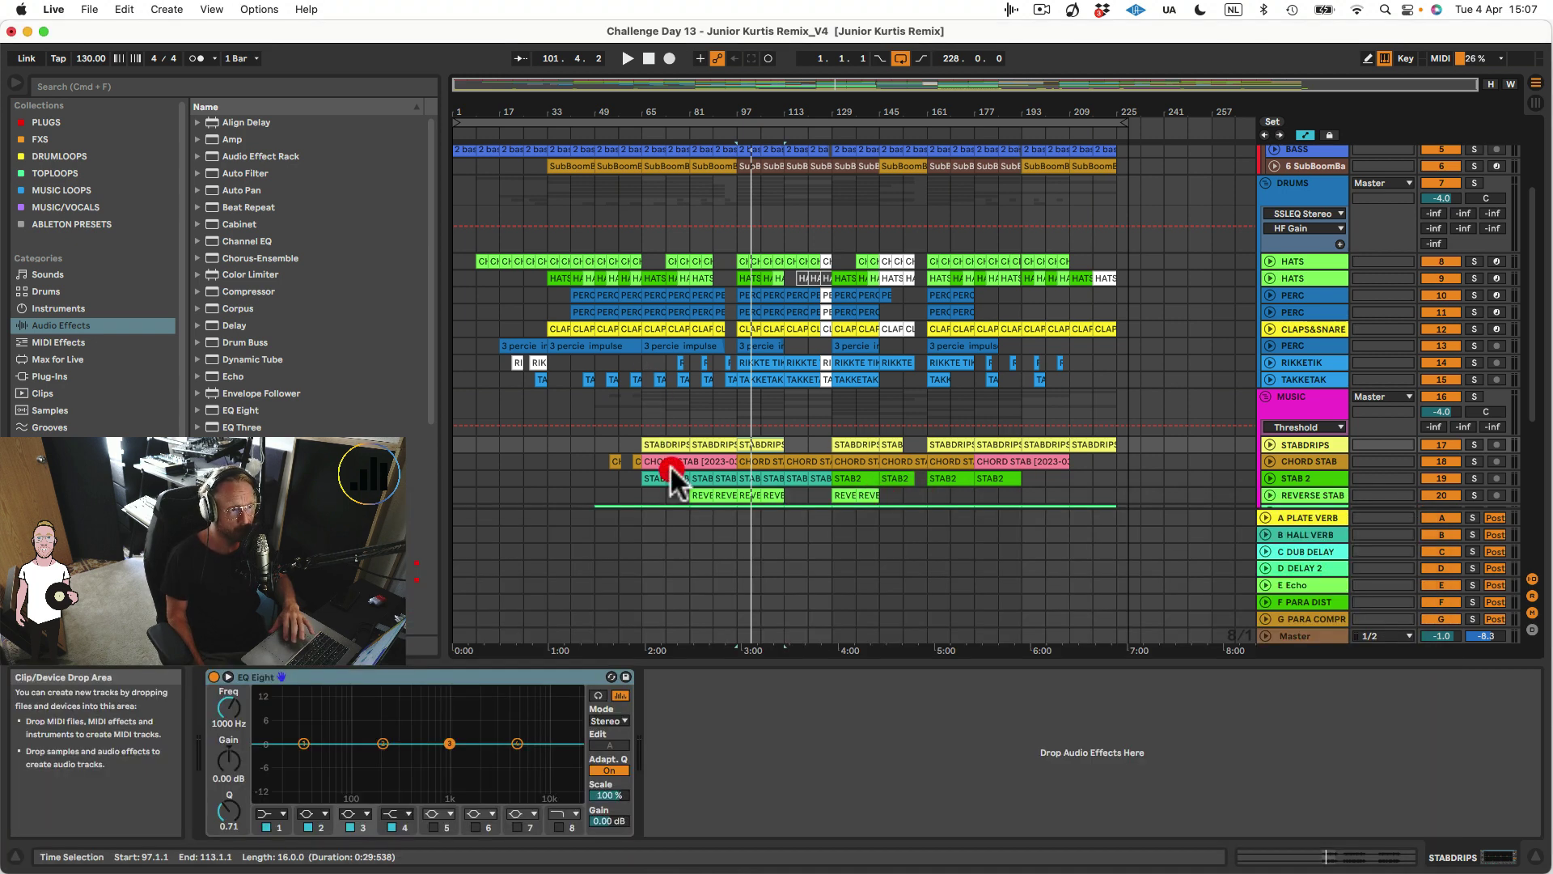
click(760, 463)
click(757, 461)
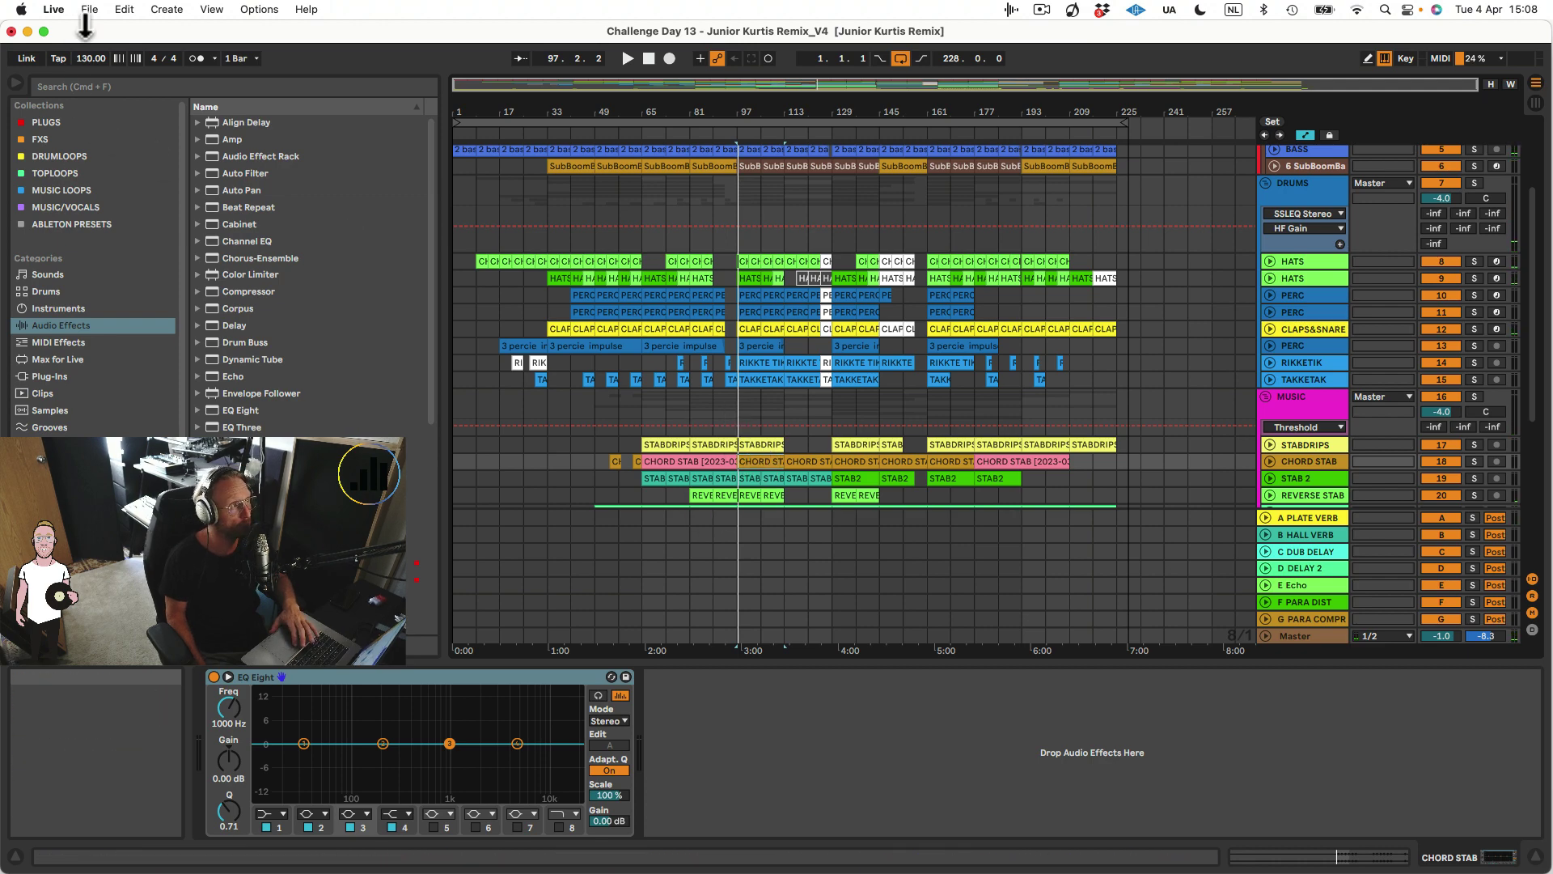
click(89, 9)
mouse_move(129, 61)
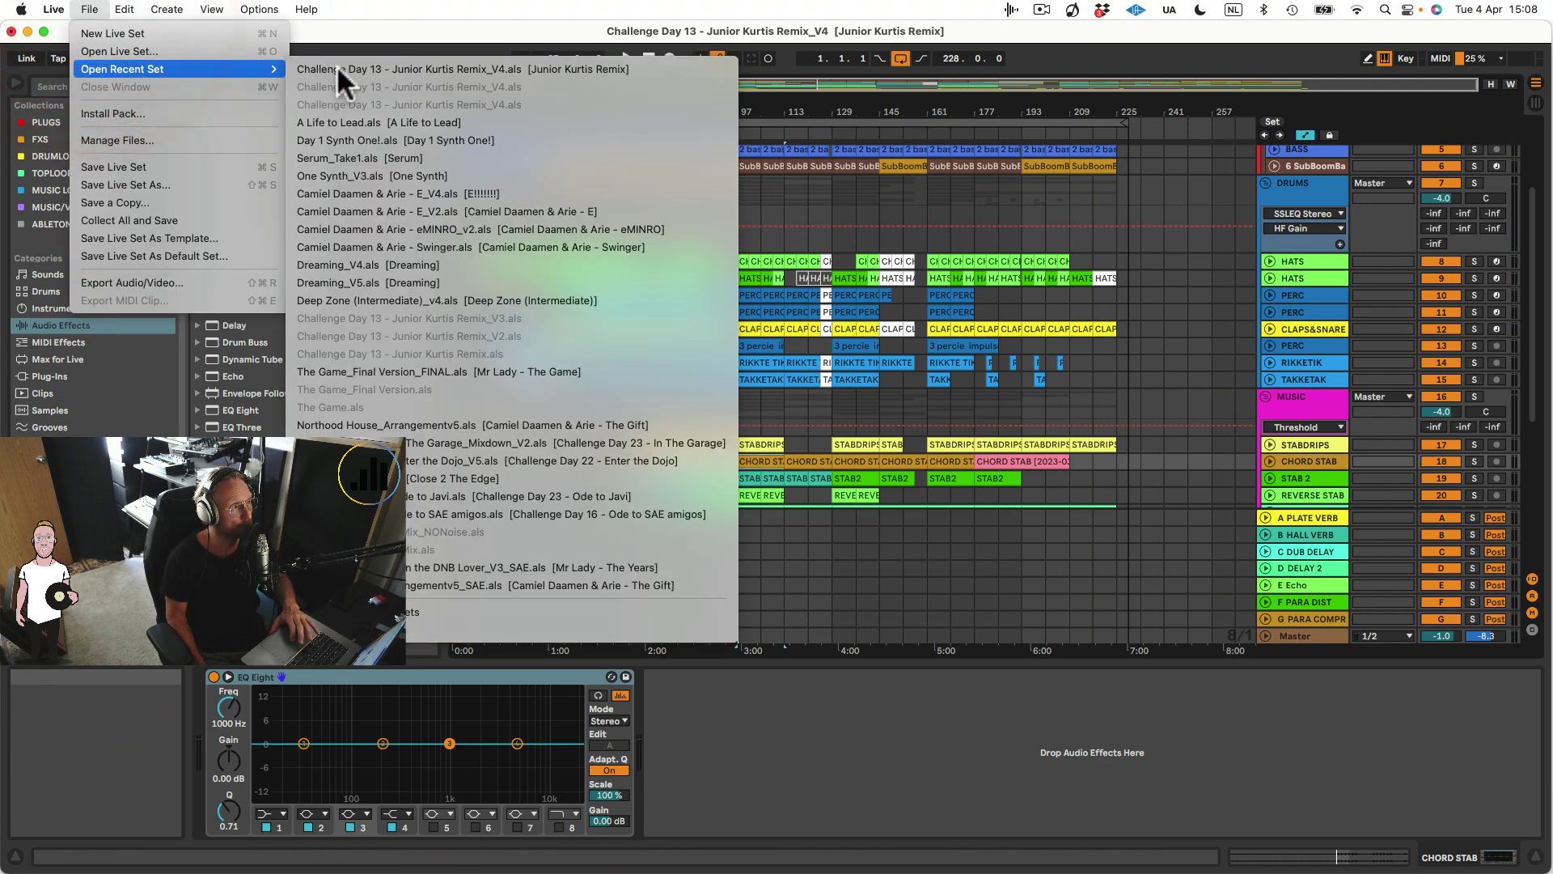
click(391, 71)
click(639, 483)
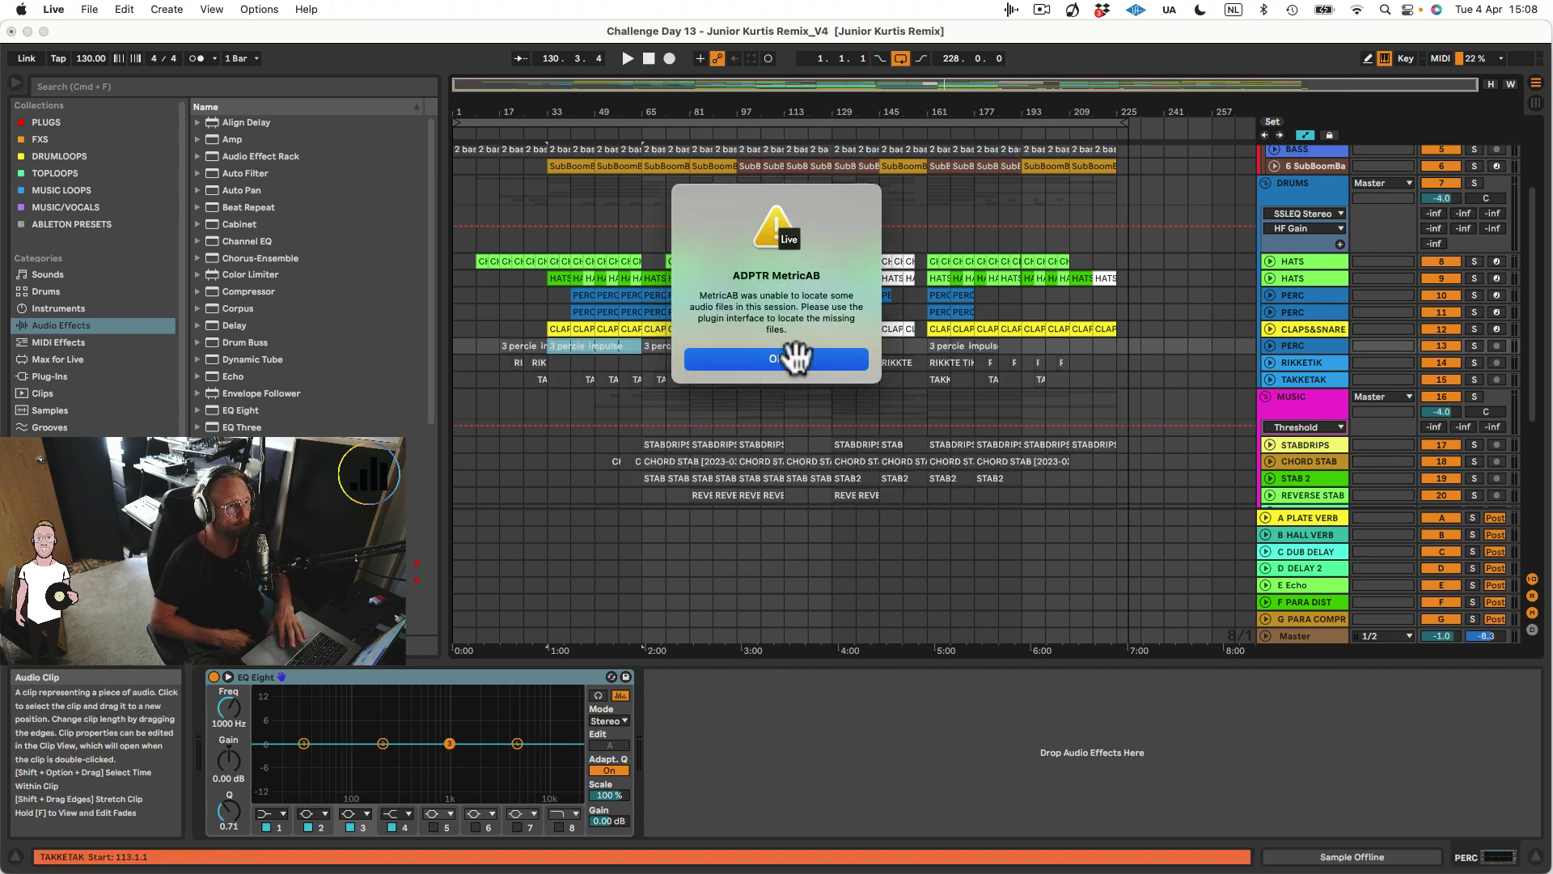
- Dismiss the ADPTR MetricAB warning and open the list of missing media files
click(796, 358)
click(754, 350)
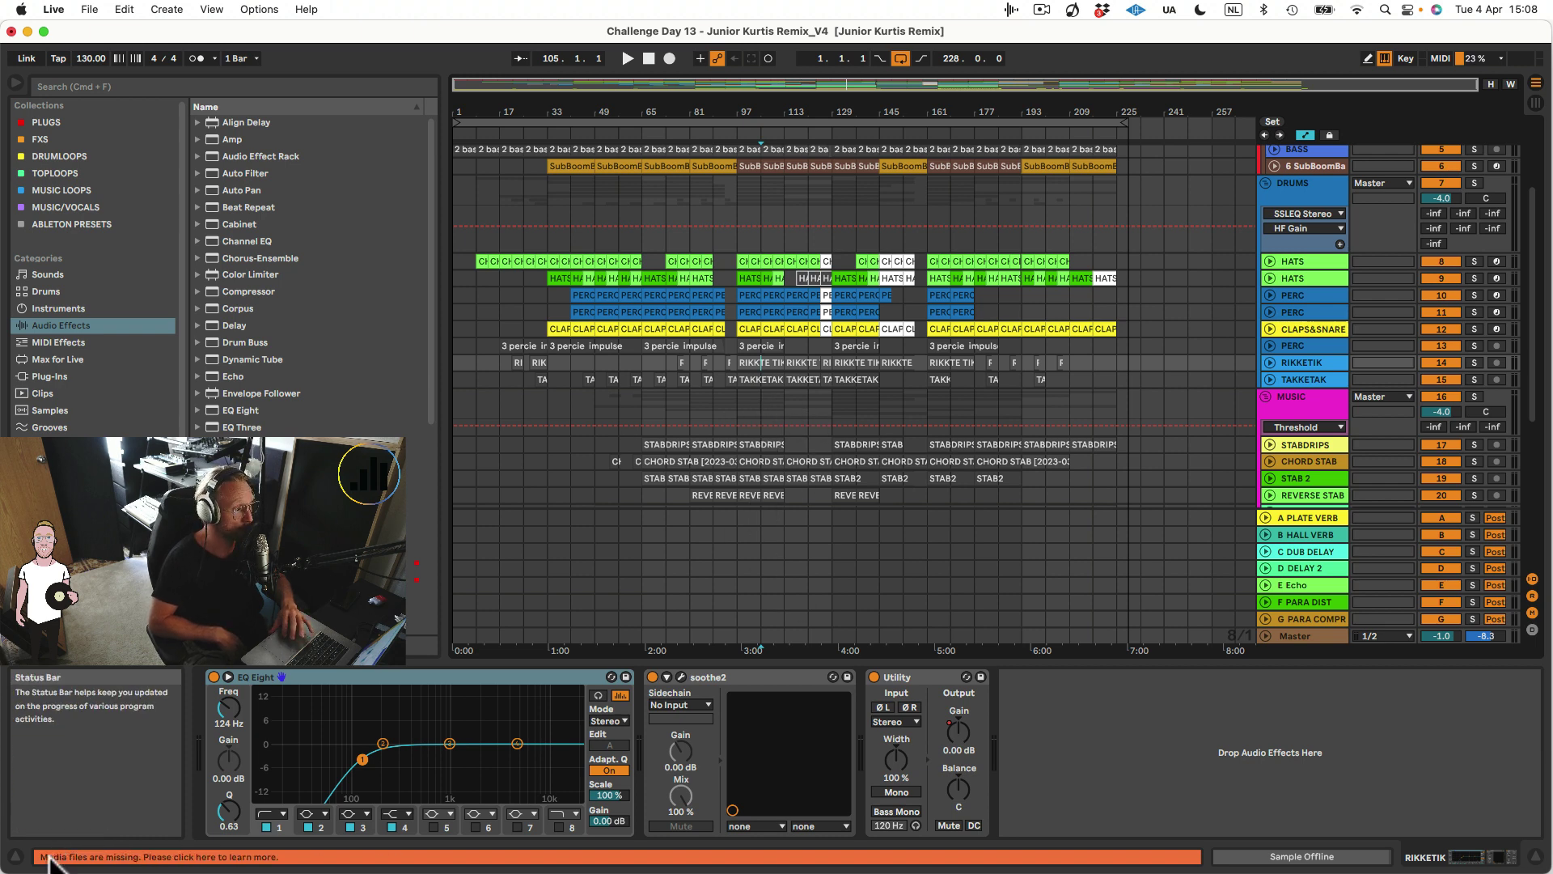
click(178, 855)
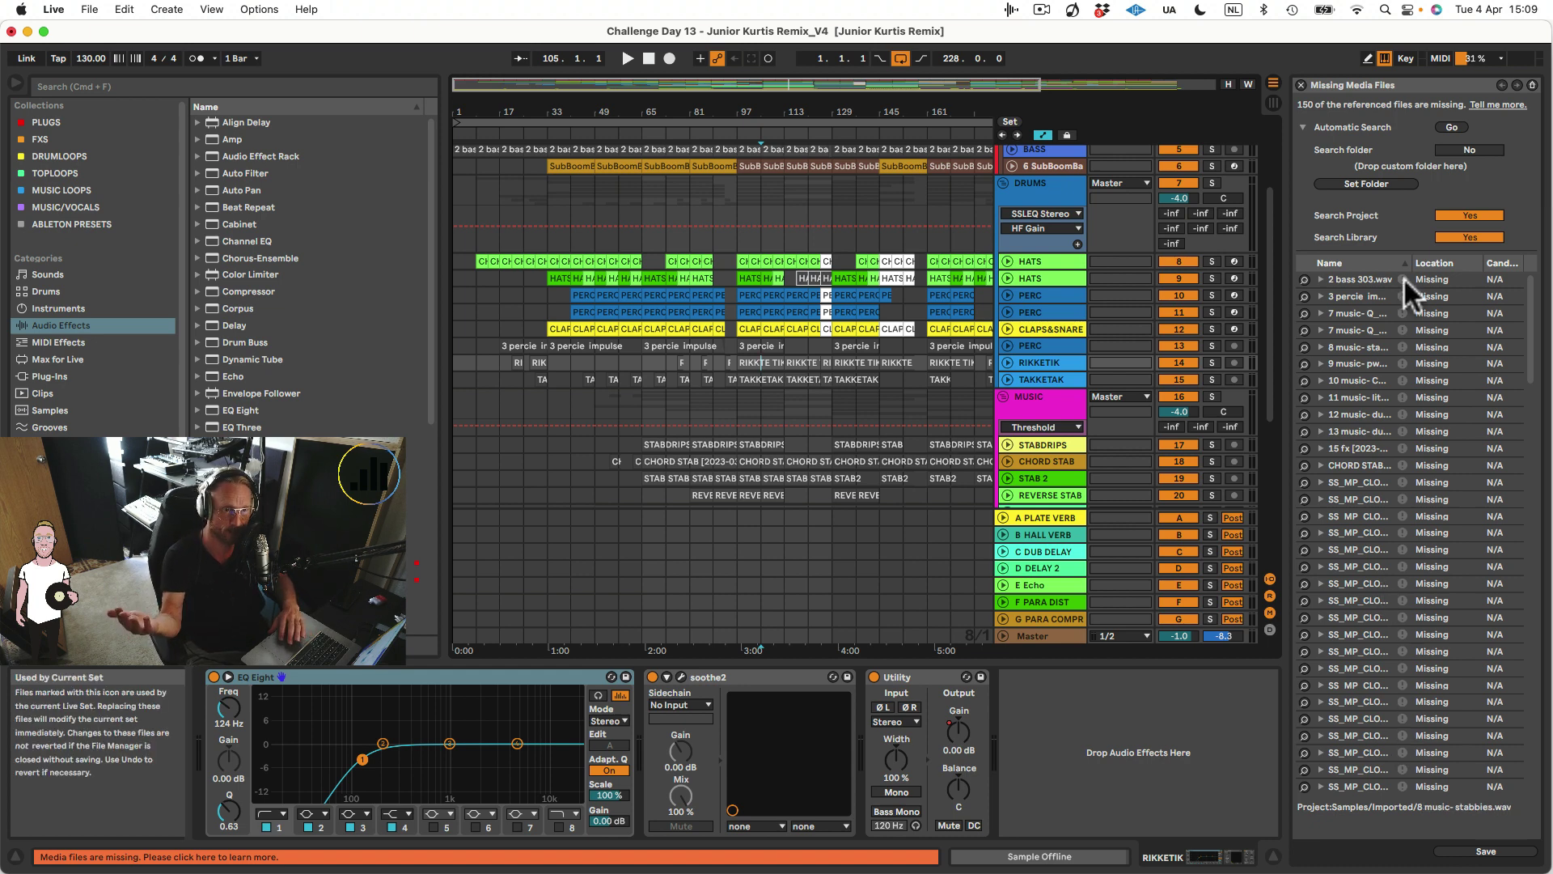
- Set the search folder to Samples in Ableton 2023/_FREEBORN RELEASES and run the automatic search for the missing media files
click(1376, 184)
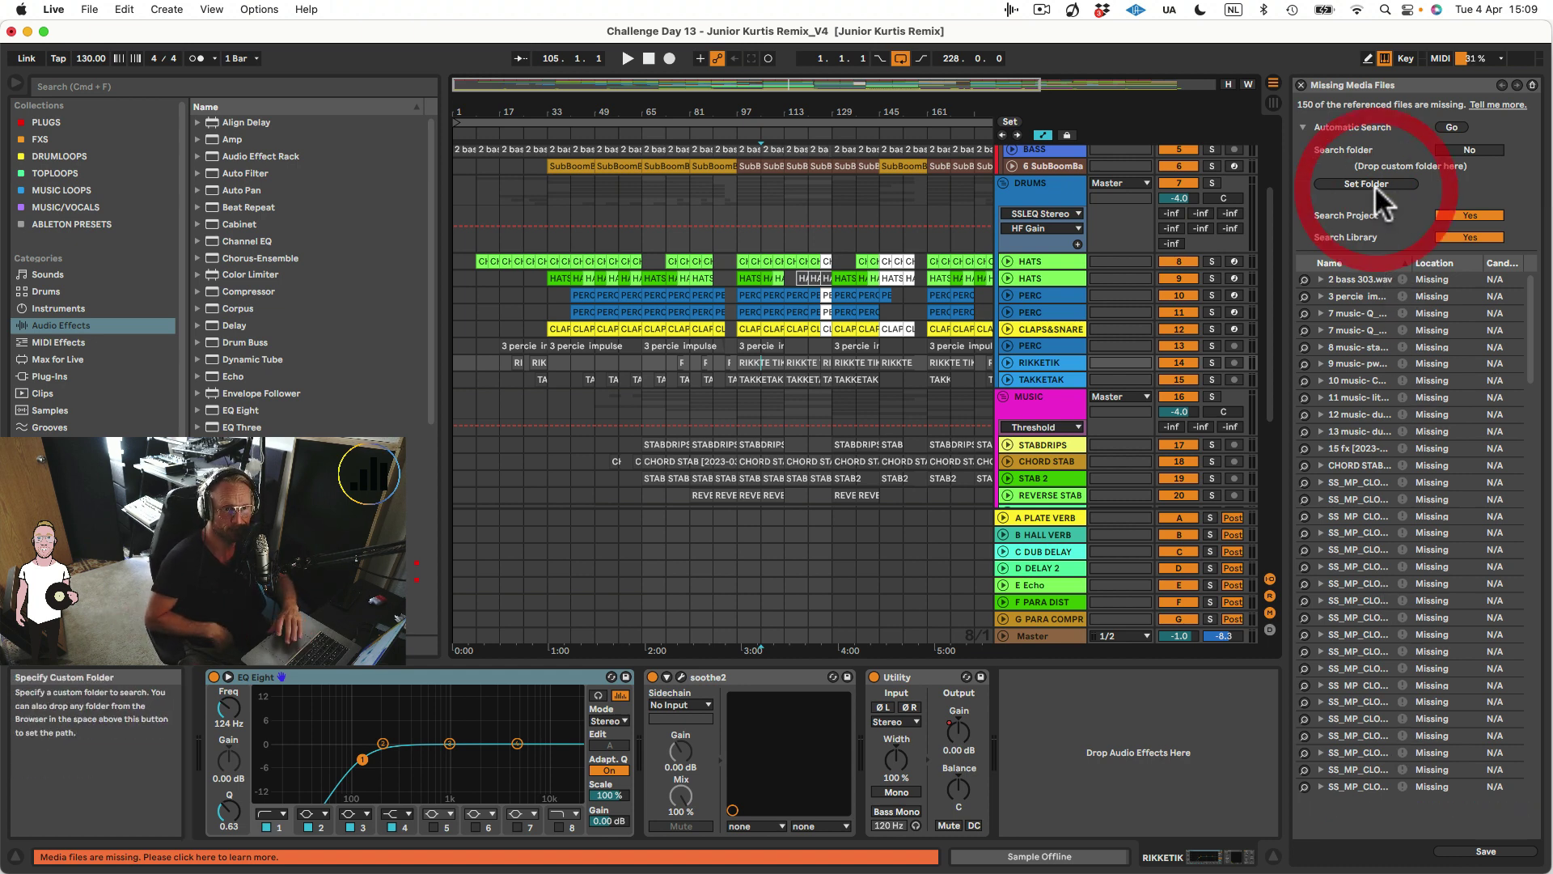
click(1361, 178)
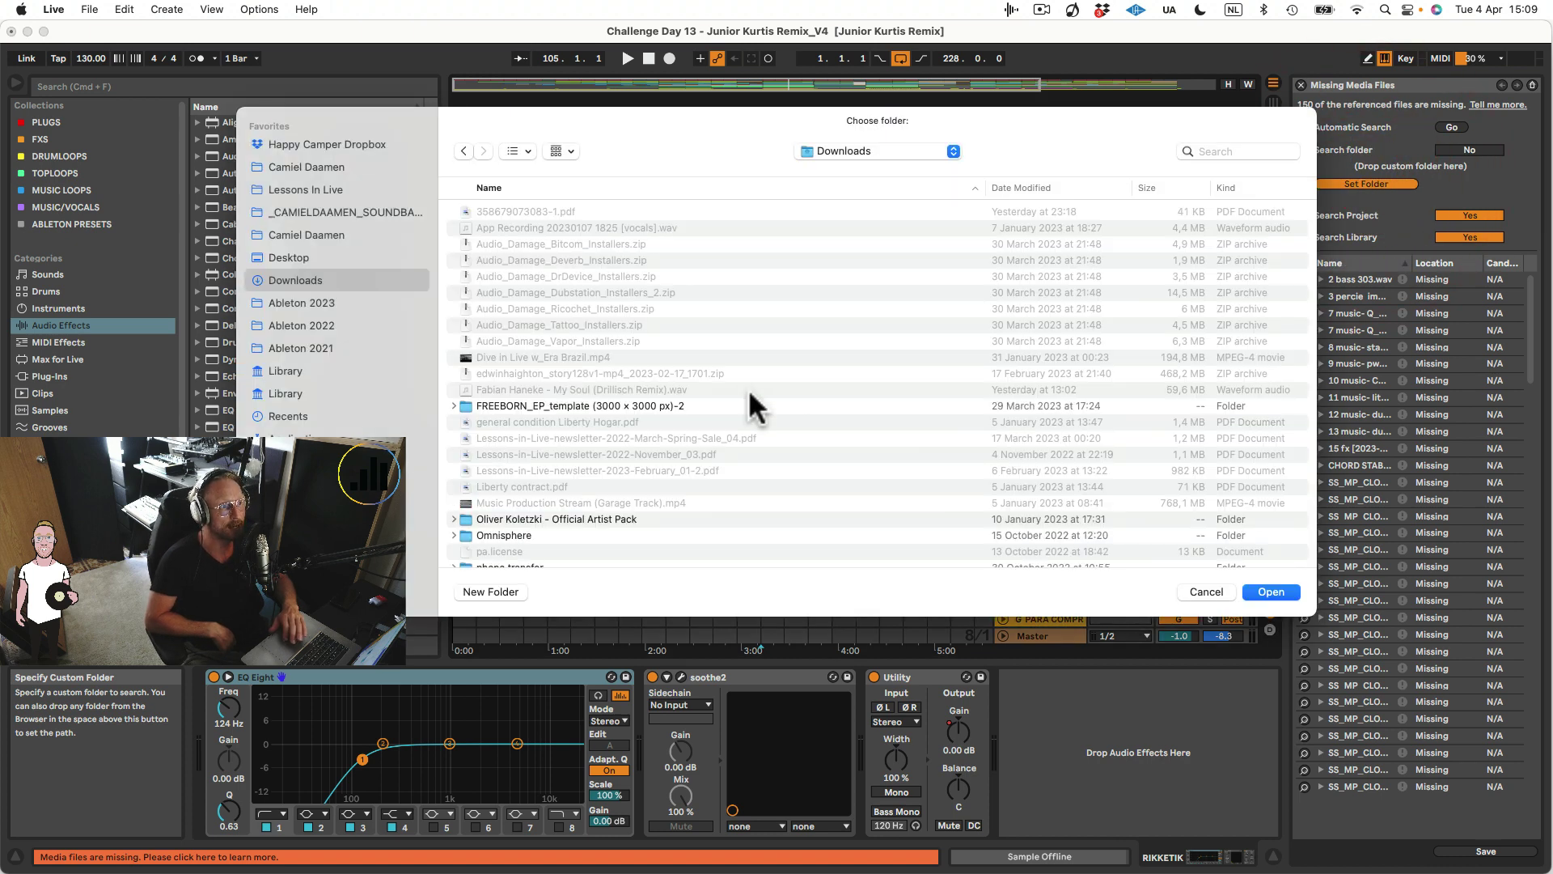
click(289, 299)
click(513, 260)
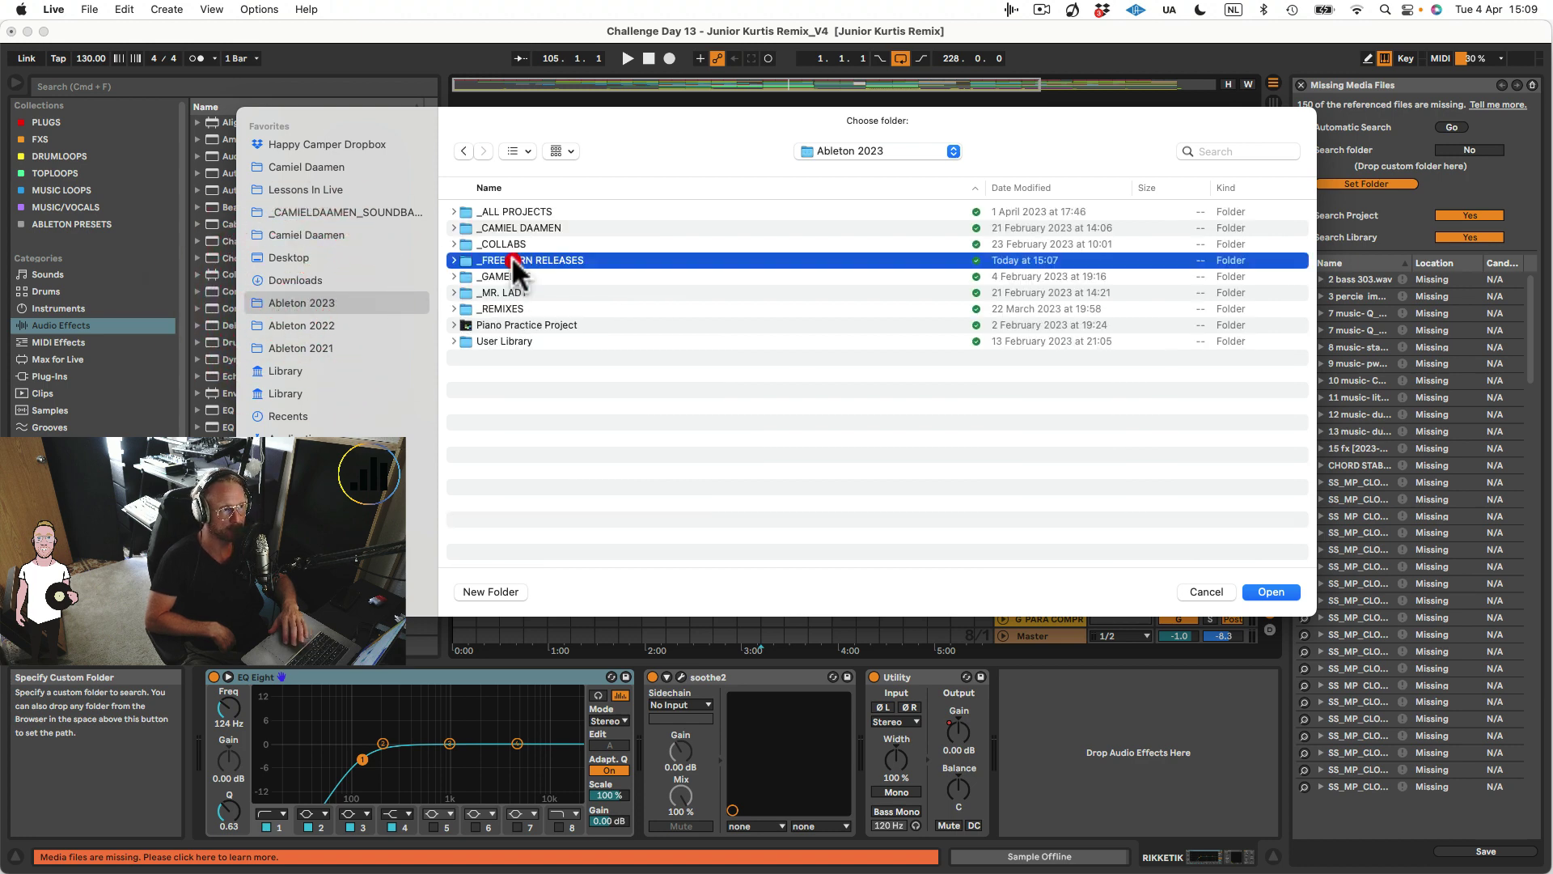
double_click(512, 259)
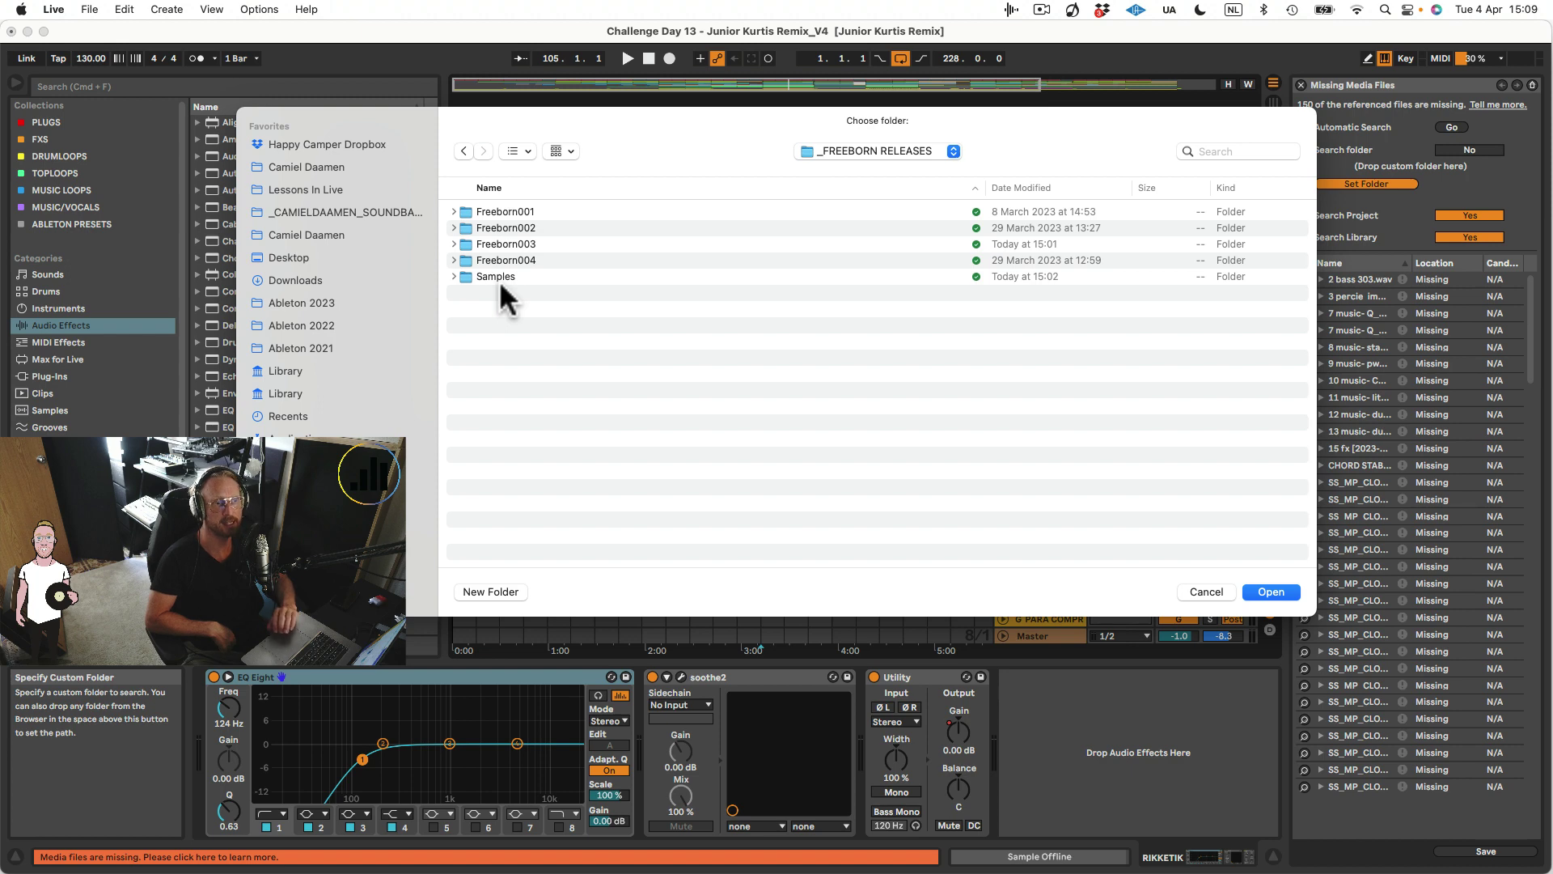
click(498, 279)
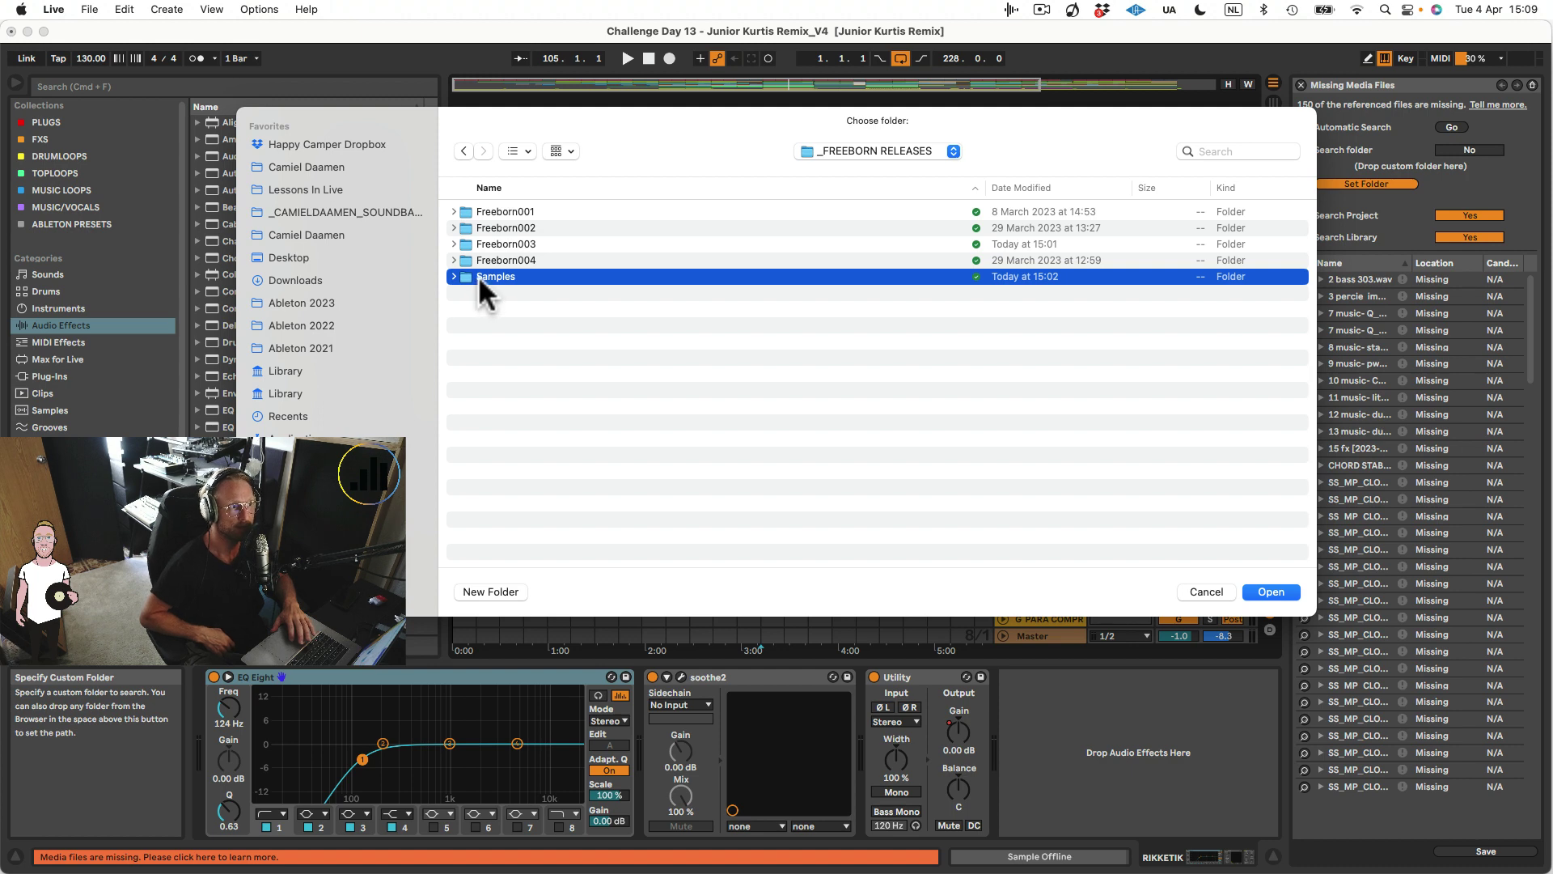
click(1270, 590)
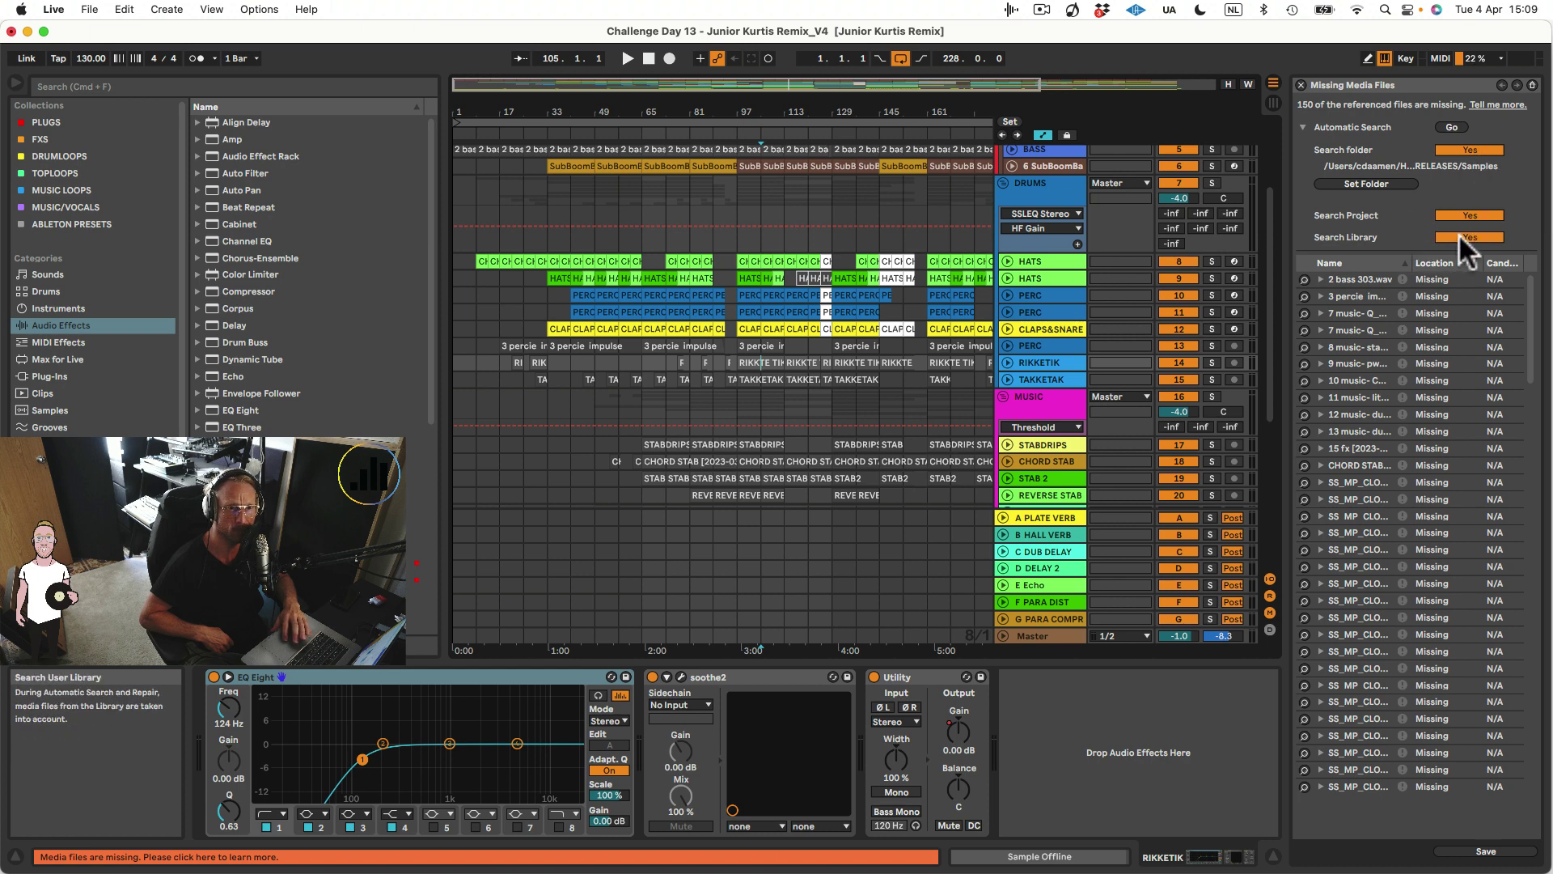
click(1451, 125)
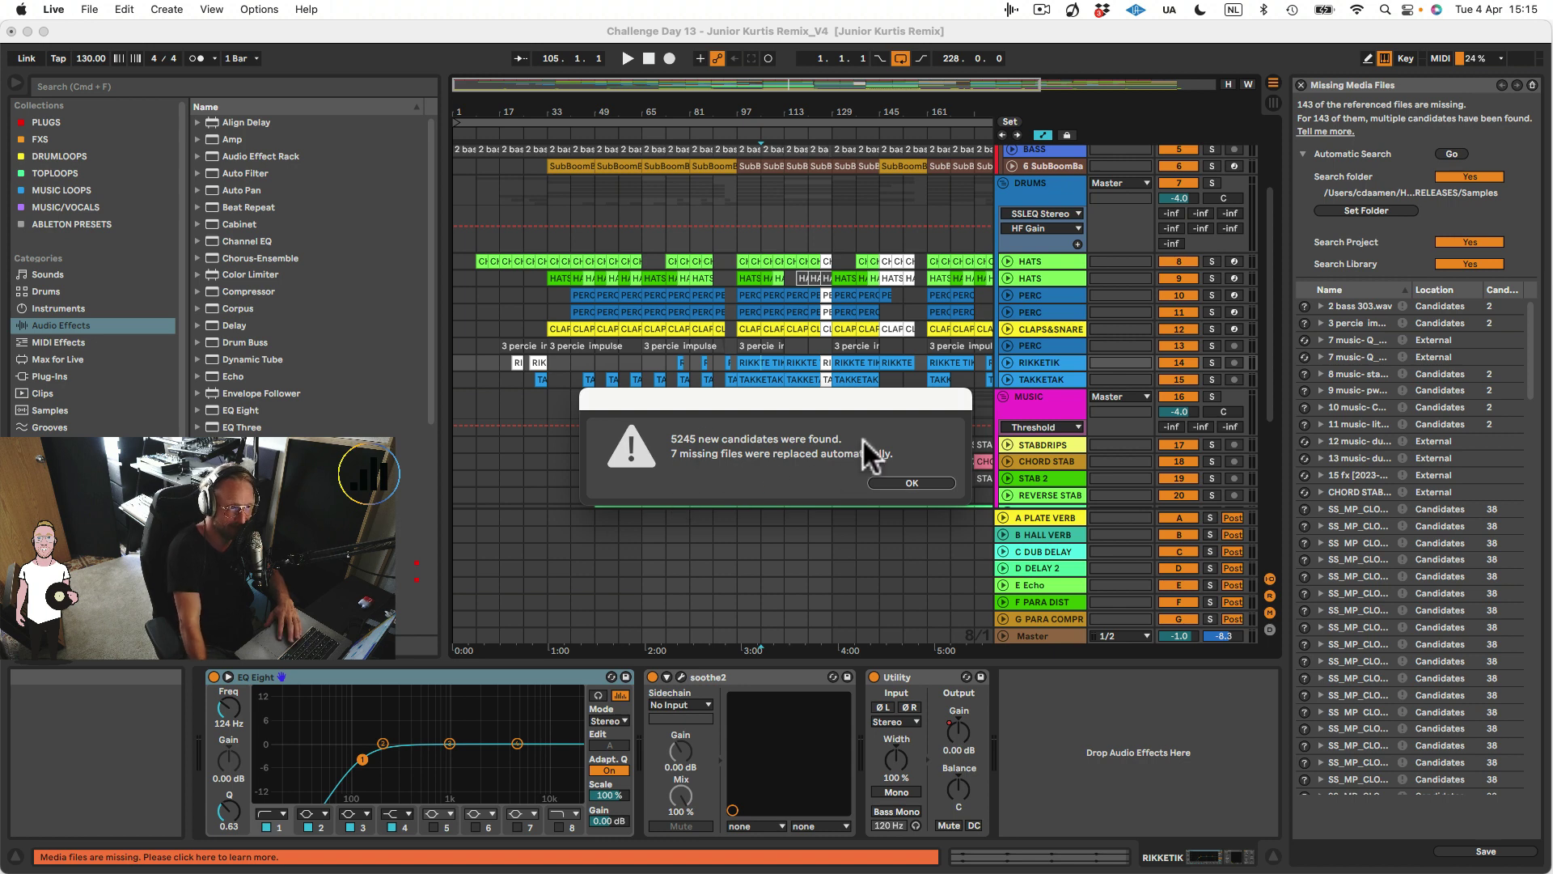
click(895, 480)
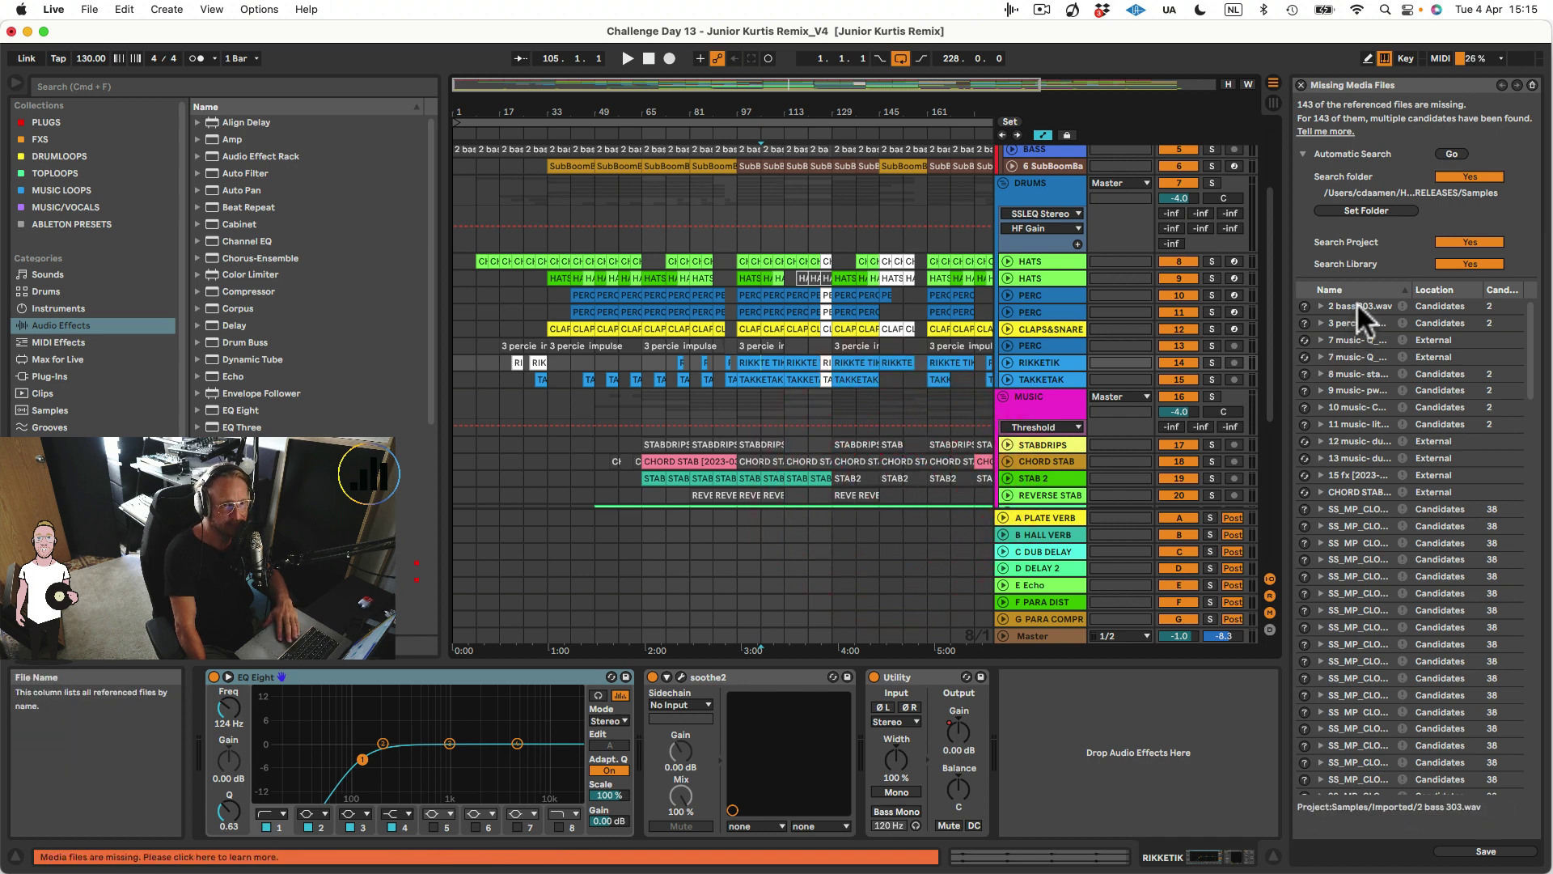
- Inspect the STABDRIPS clip at bar 129 and the candidates in the missing media files list
click(854, 444)
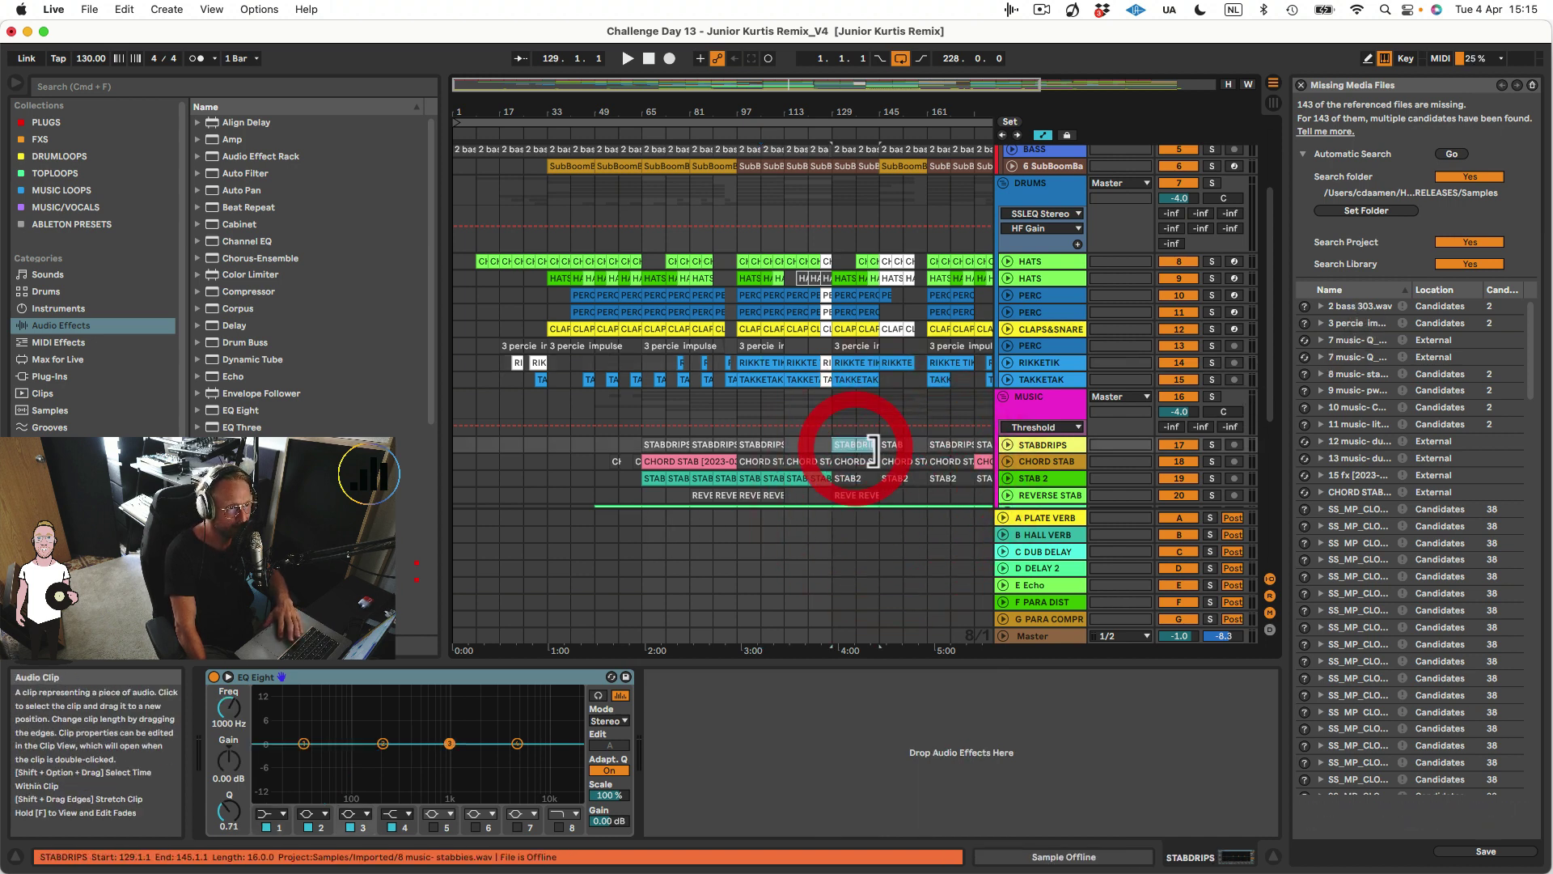
drag(749, 457, 864, 447)
click(863, 447)
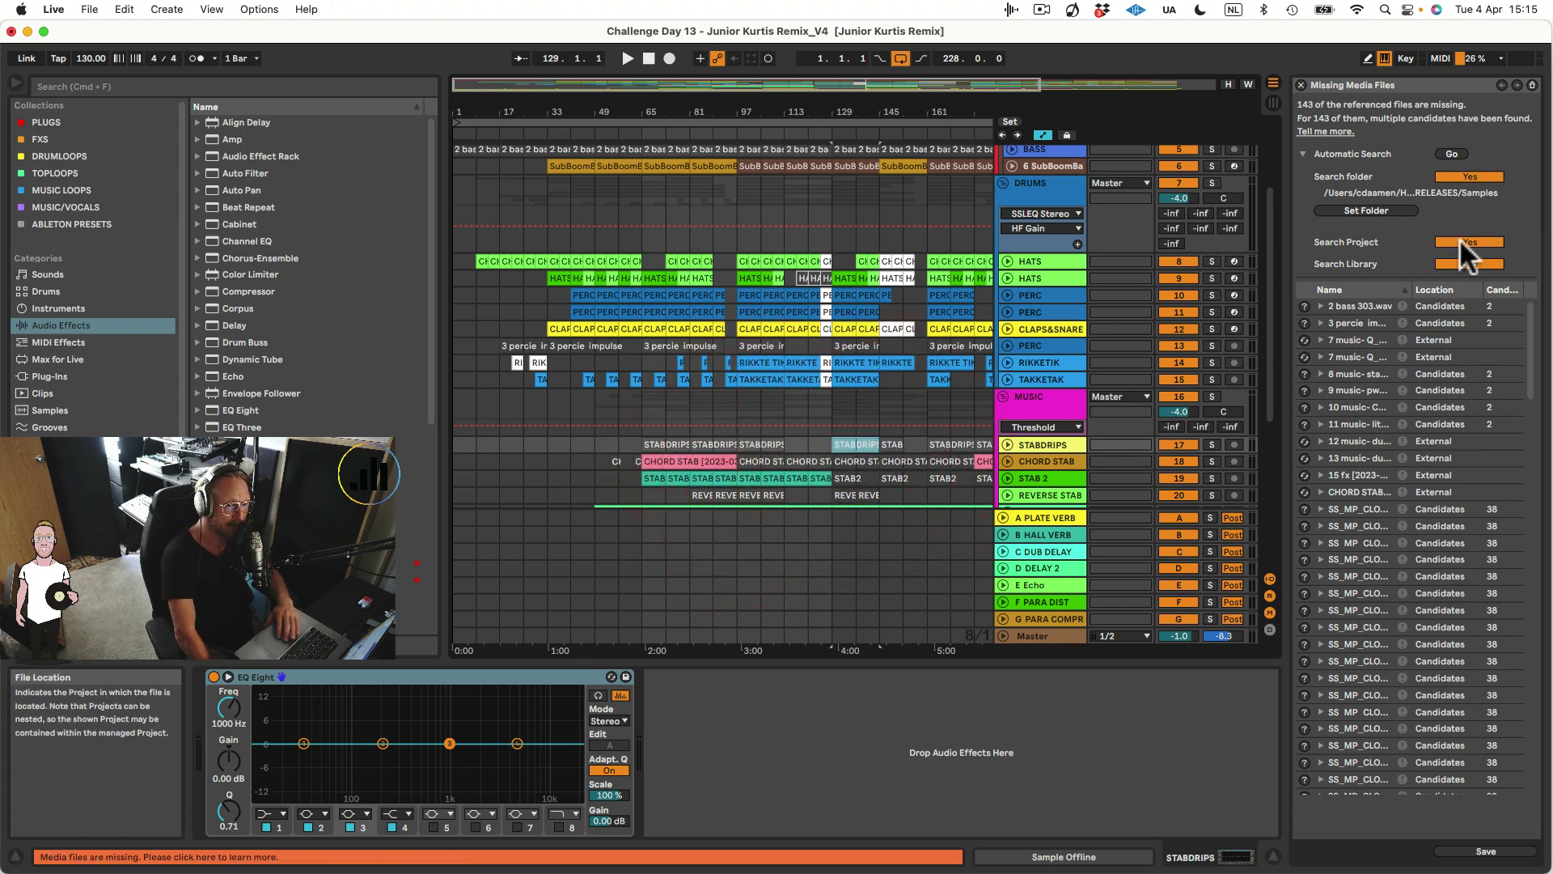
mouse_move(1537, 344)
mouse_down()
mouse_move(1545, 796)
mouse_move(1534, 352)
mouse_up()
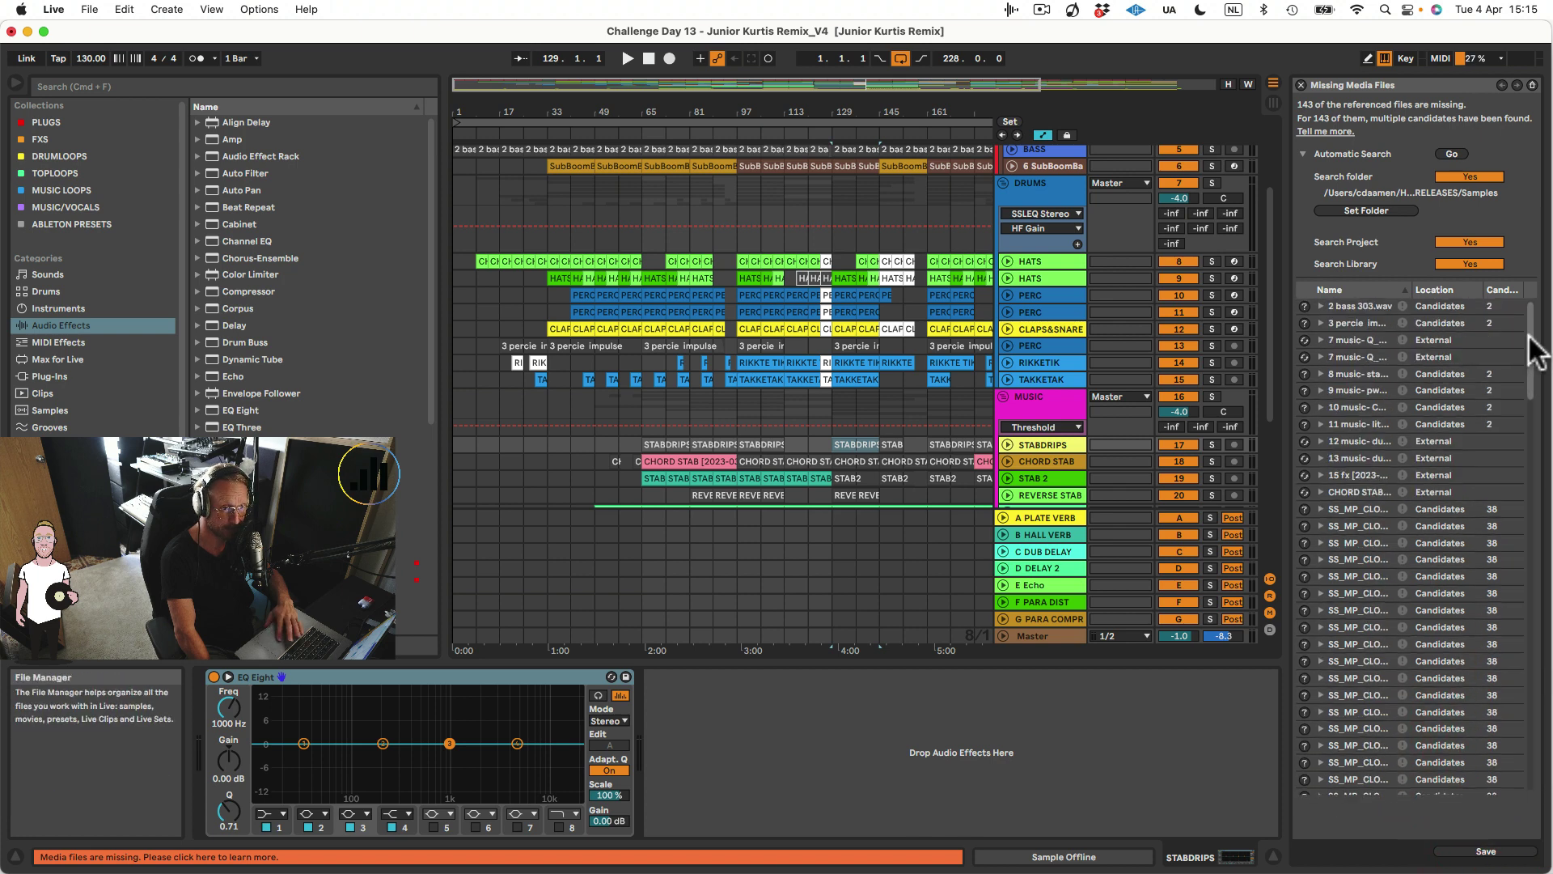
- Expand the first SS_MP_CLOSED HH entry in the missing files list and inspect where its sample is used in the set
click(1375, 508)
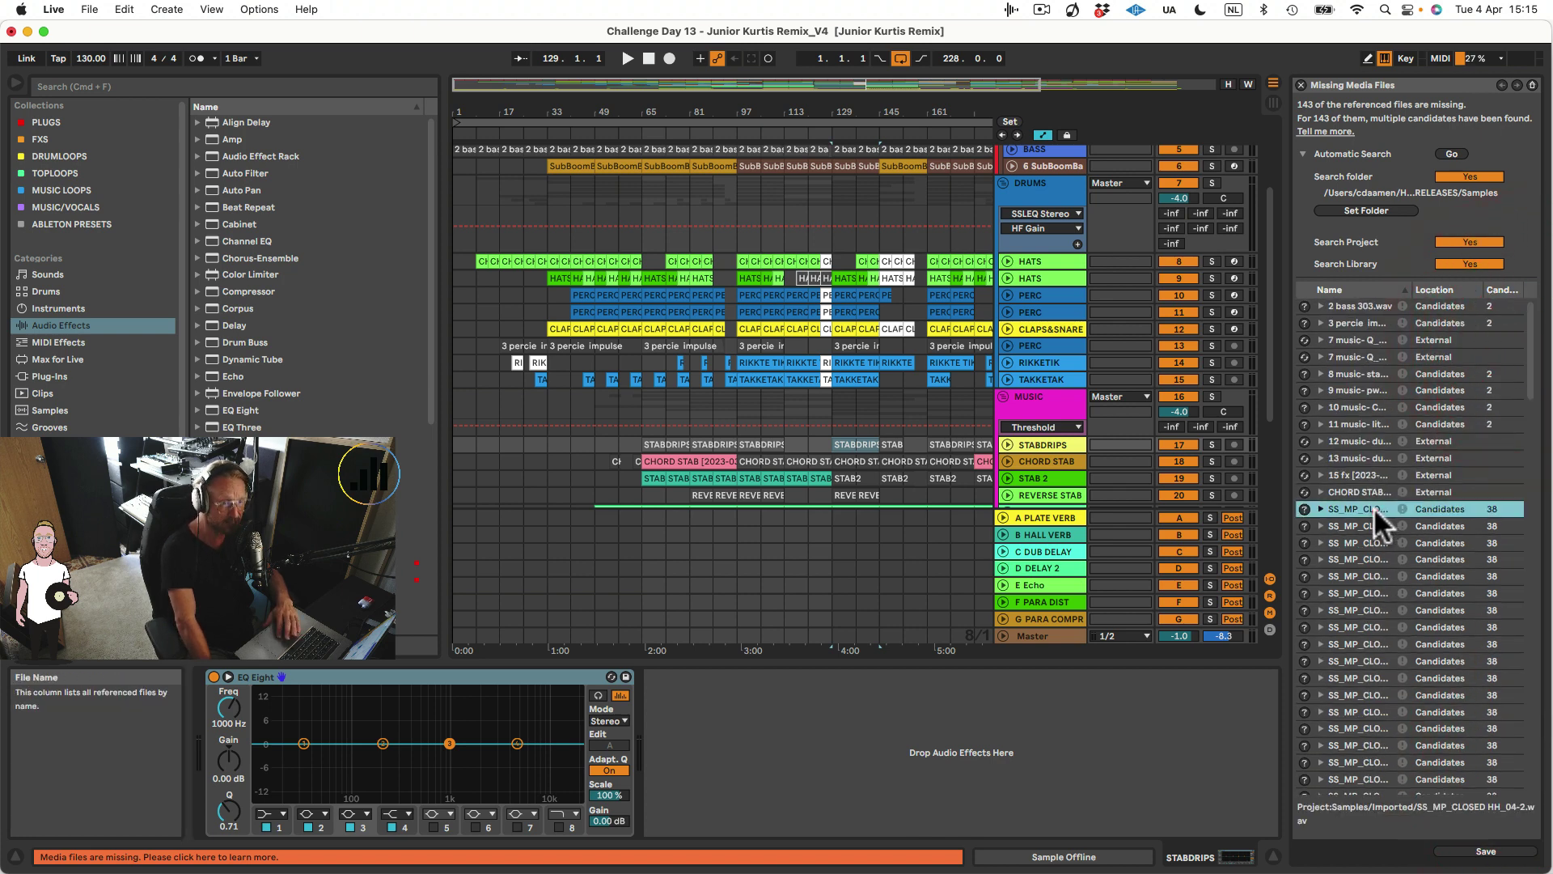
click(1320, 506)
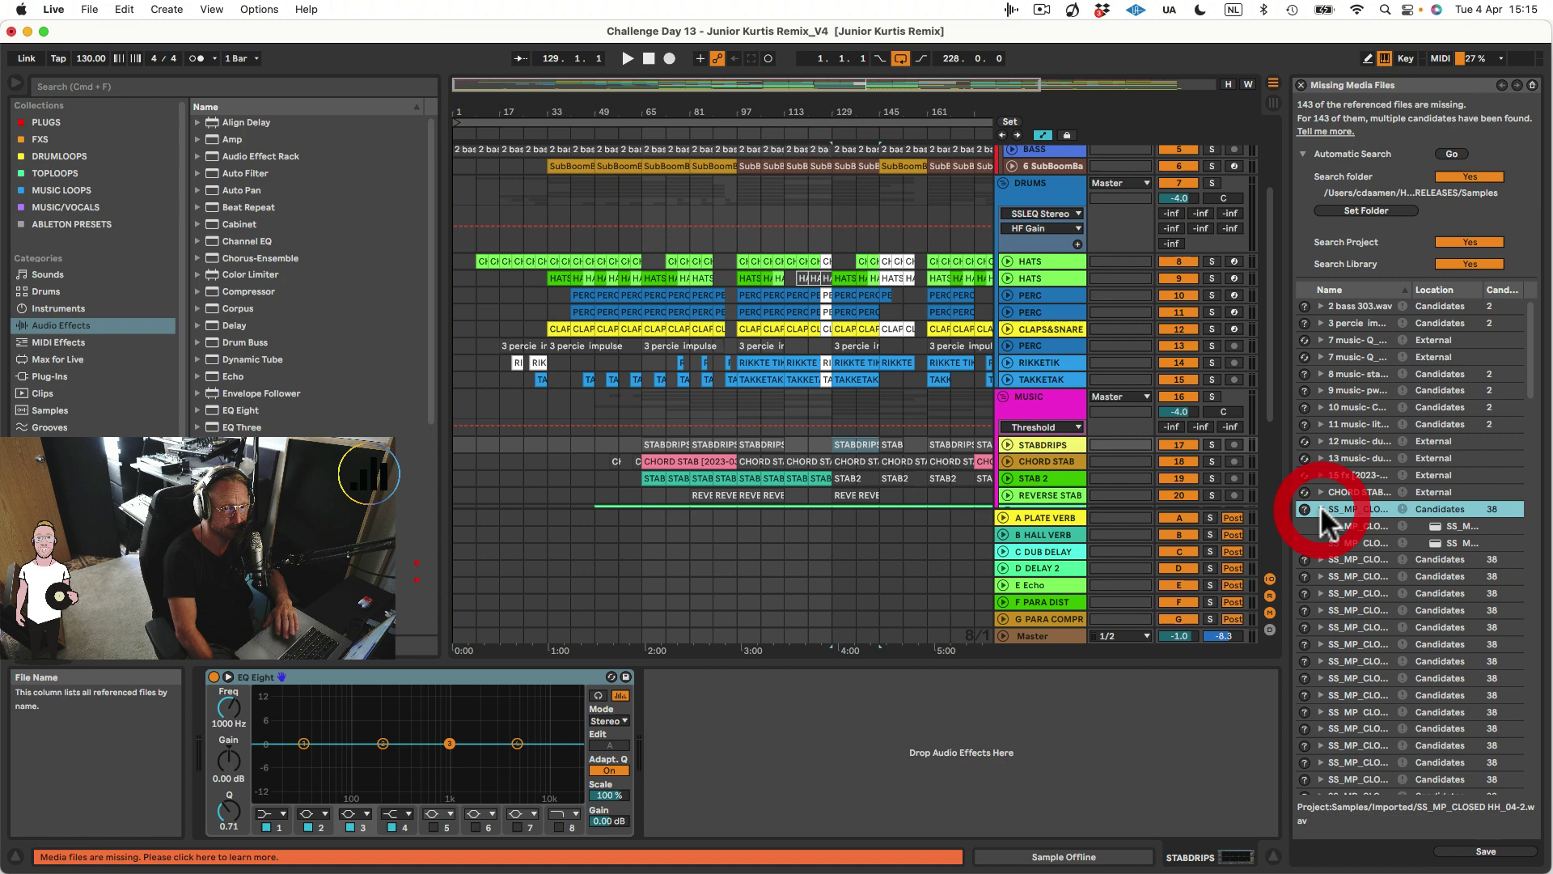
click(1361, 525)
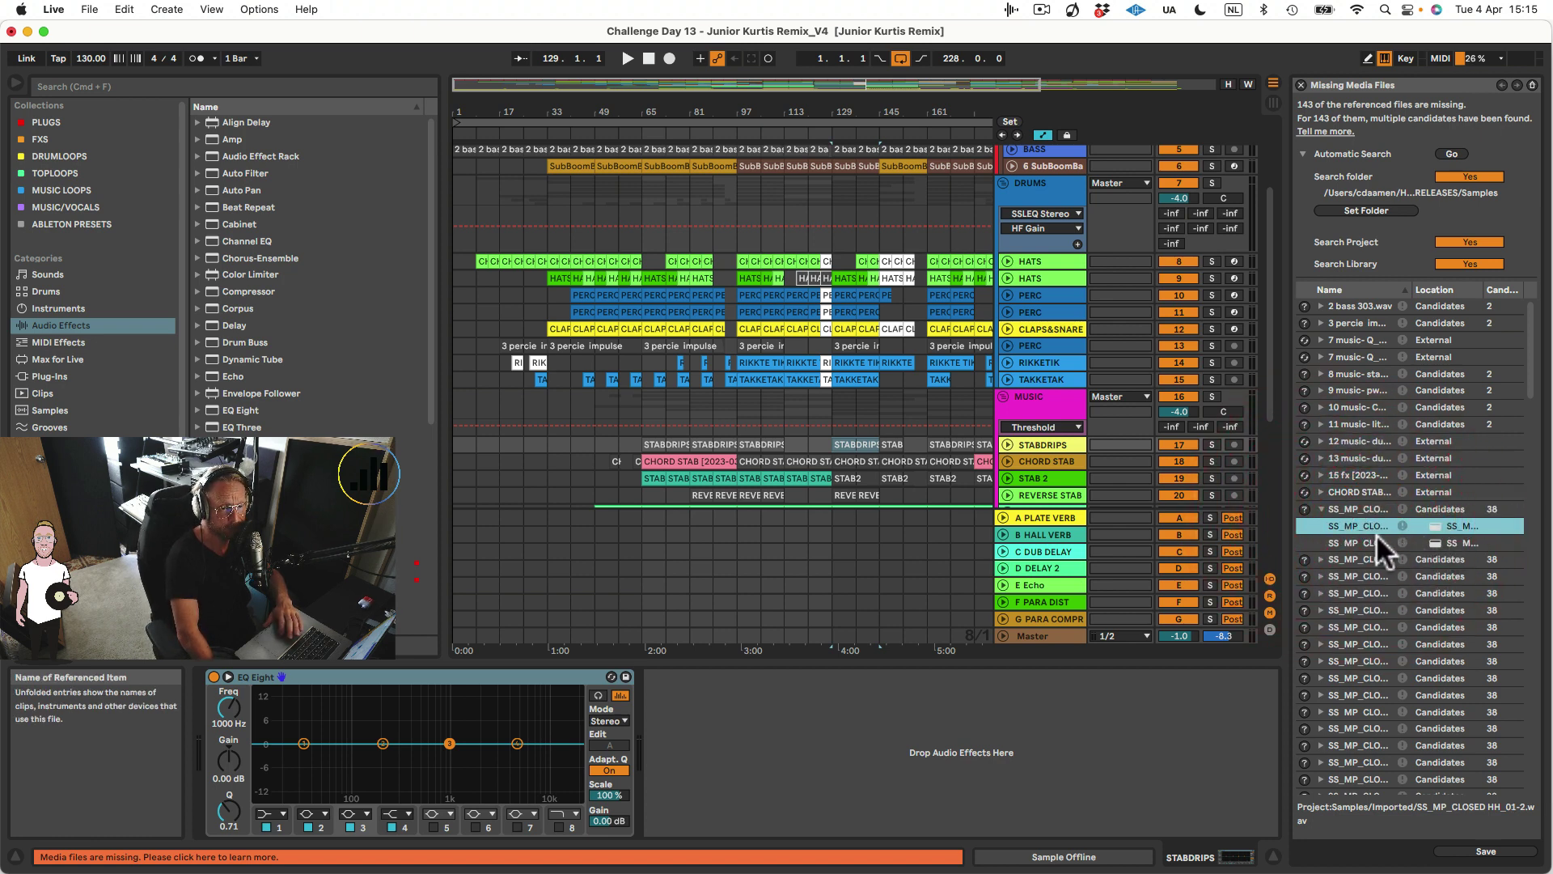
click(1376, 530)
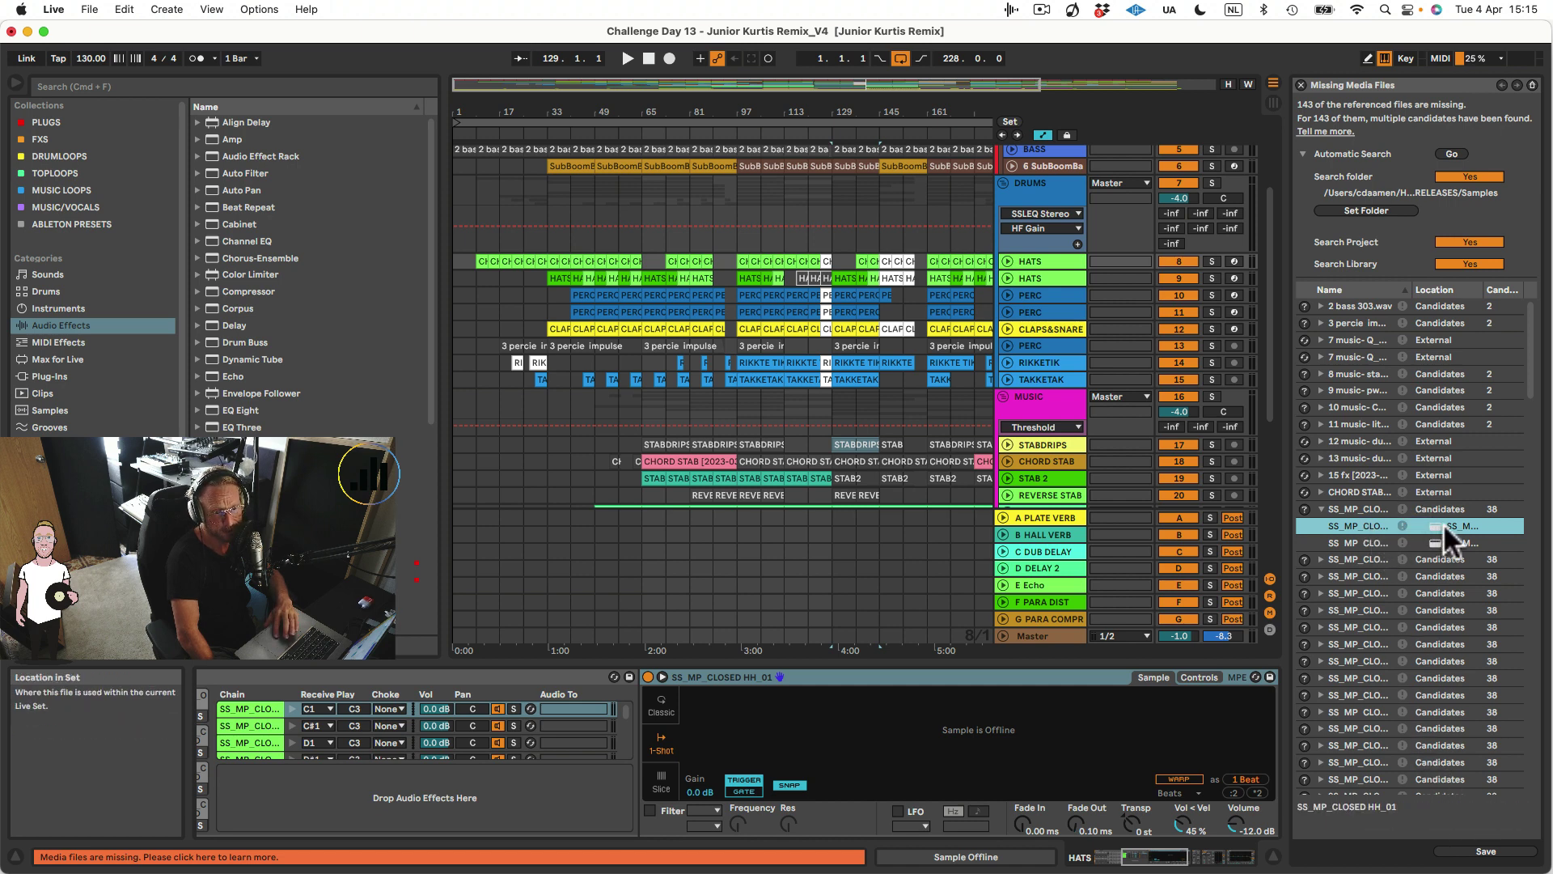
- Hot-swap the missing SS_MP_CLOSED HH_01-2.wav with one of its candidate files of the same name
click(1304, 508)
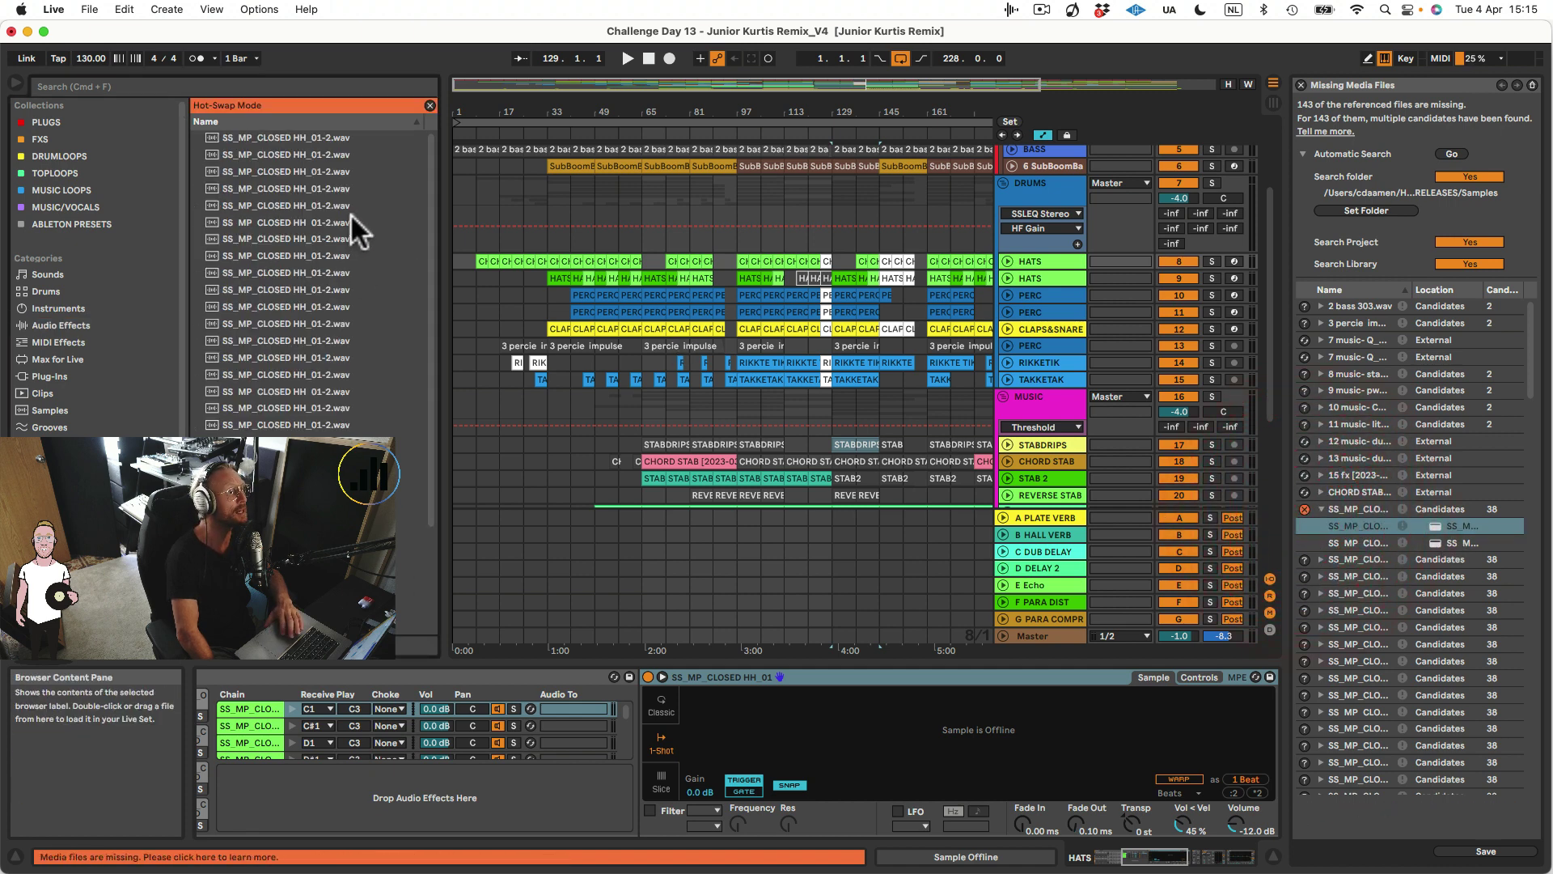
scroll(324, 283, down, 3)
click(291, 338)
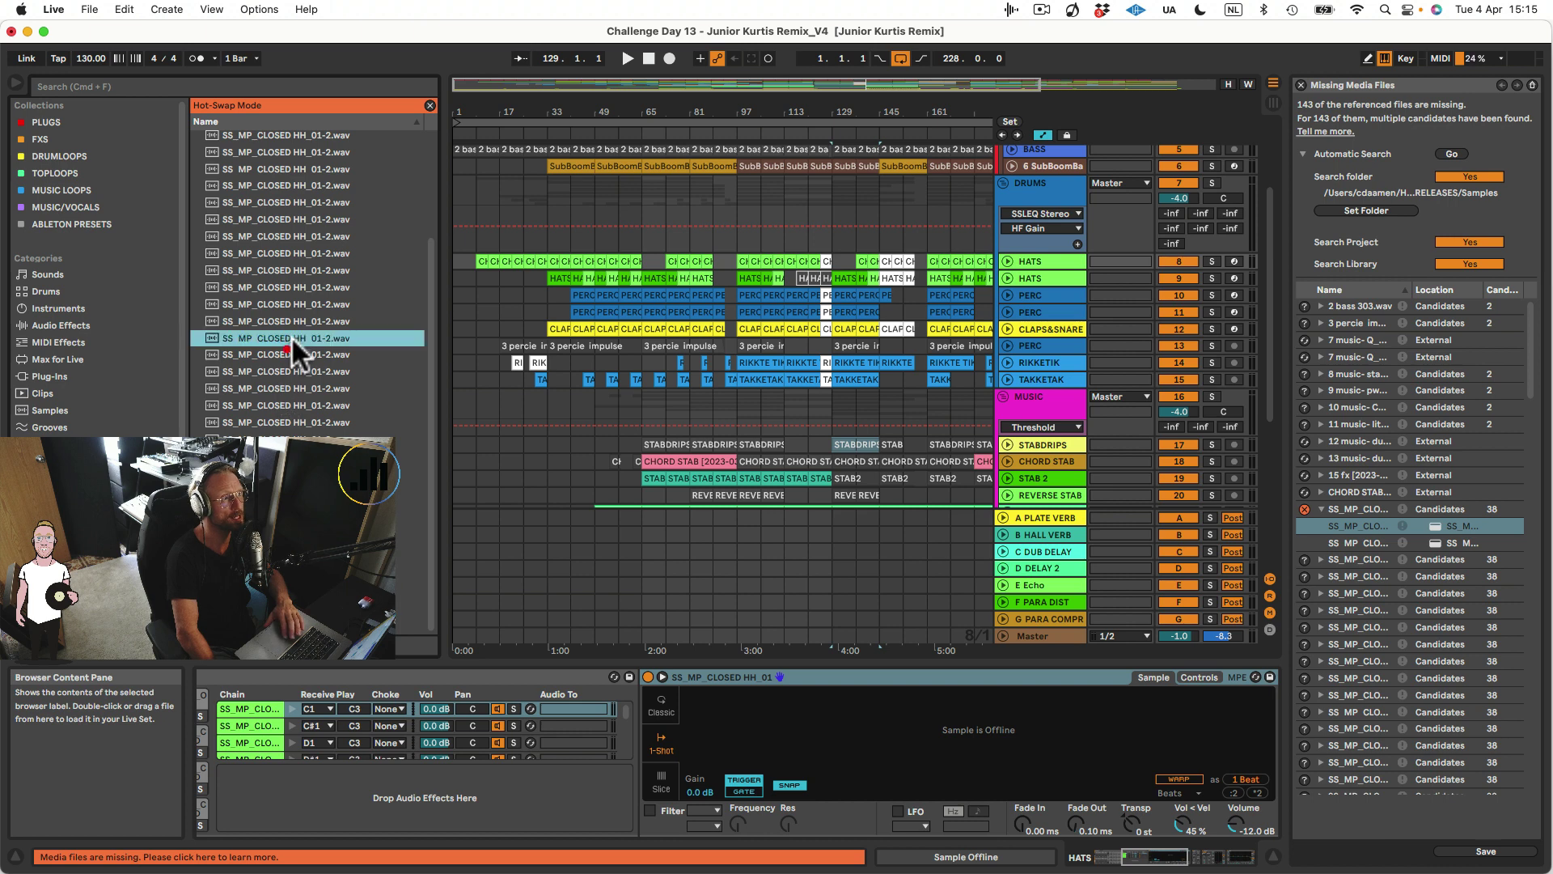
click(285, 269)
click(288, 220)
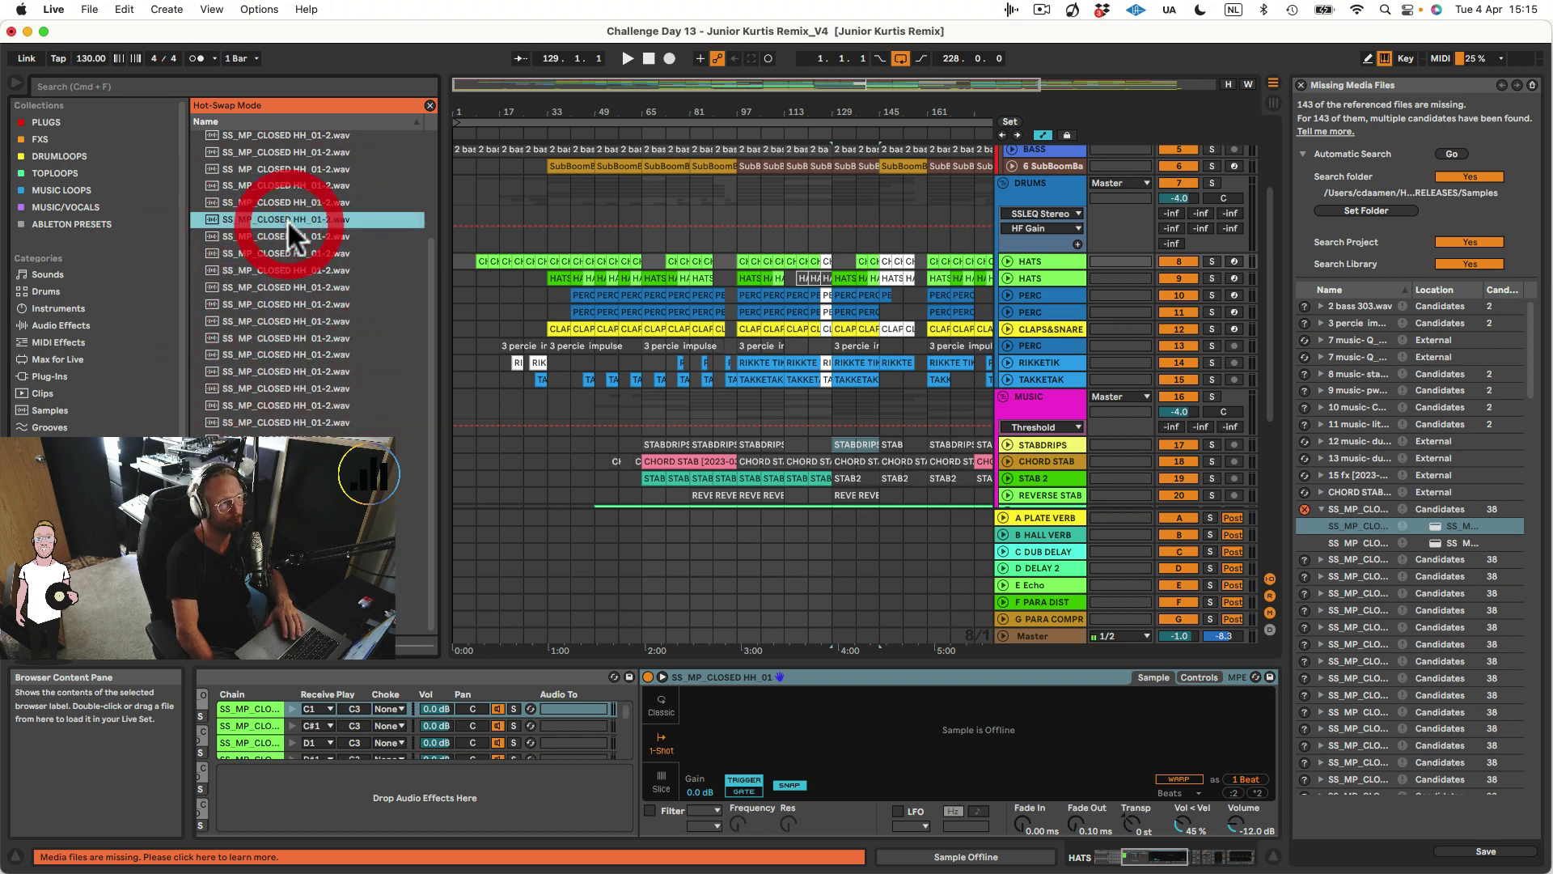
click(288, 220)
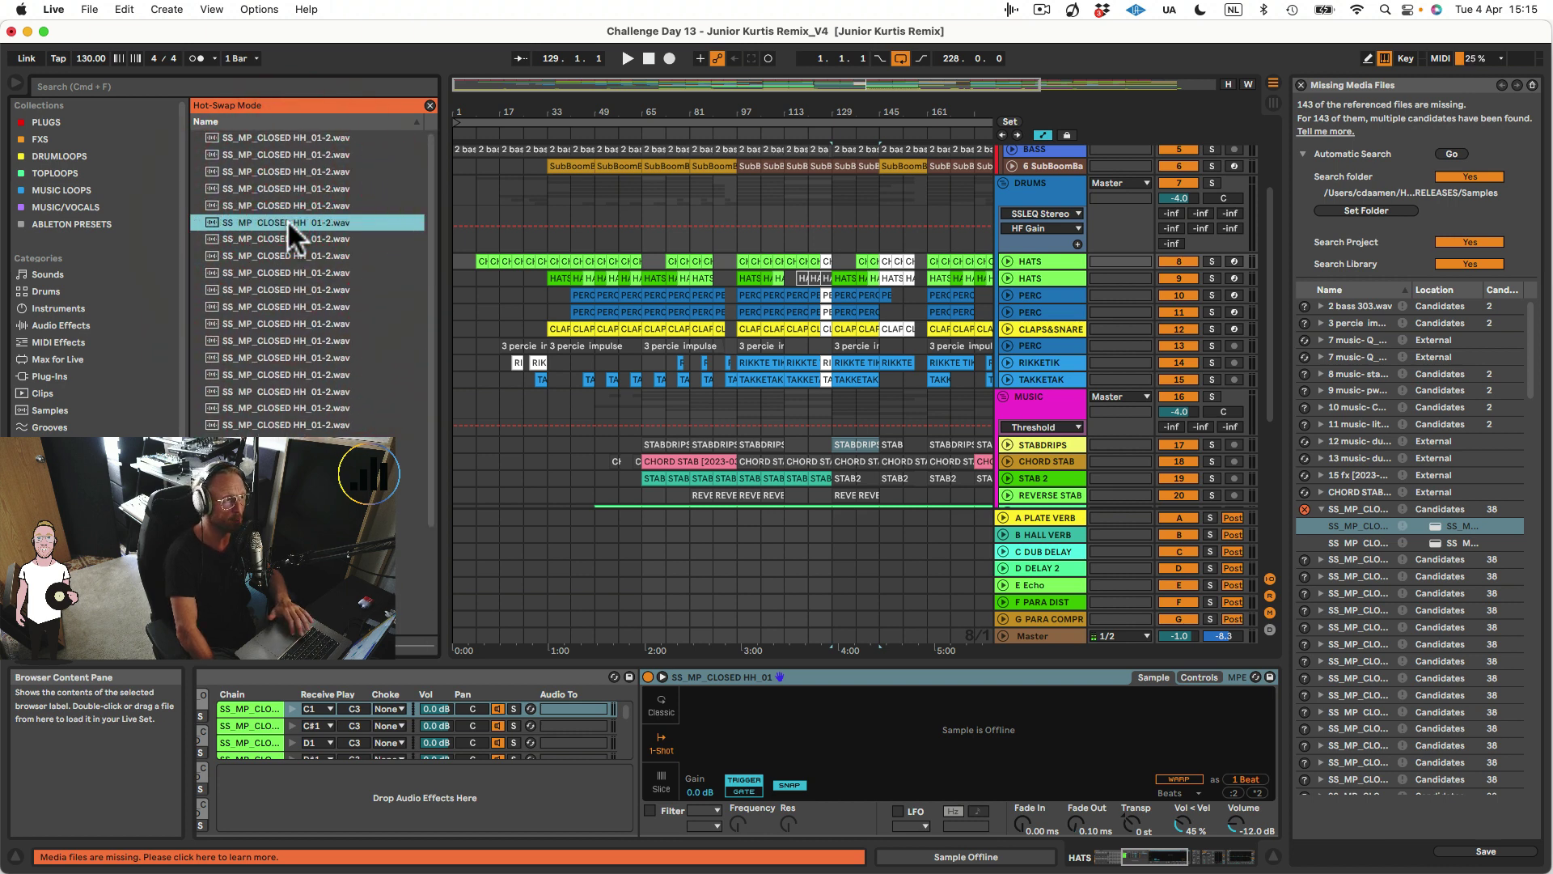
drag(266, 220, 1351, 503)
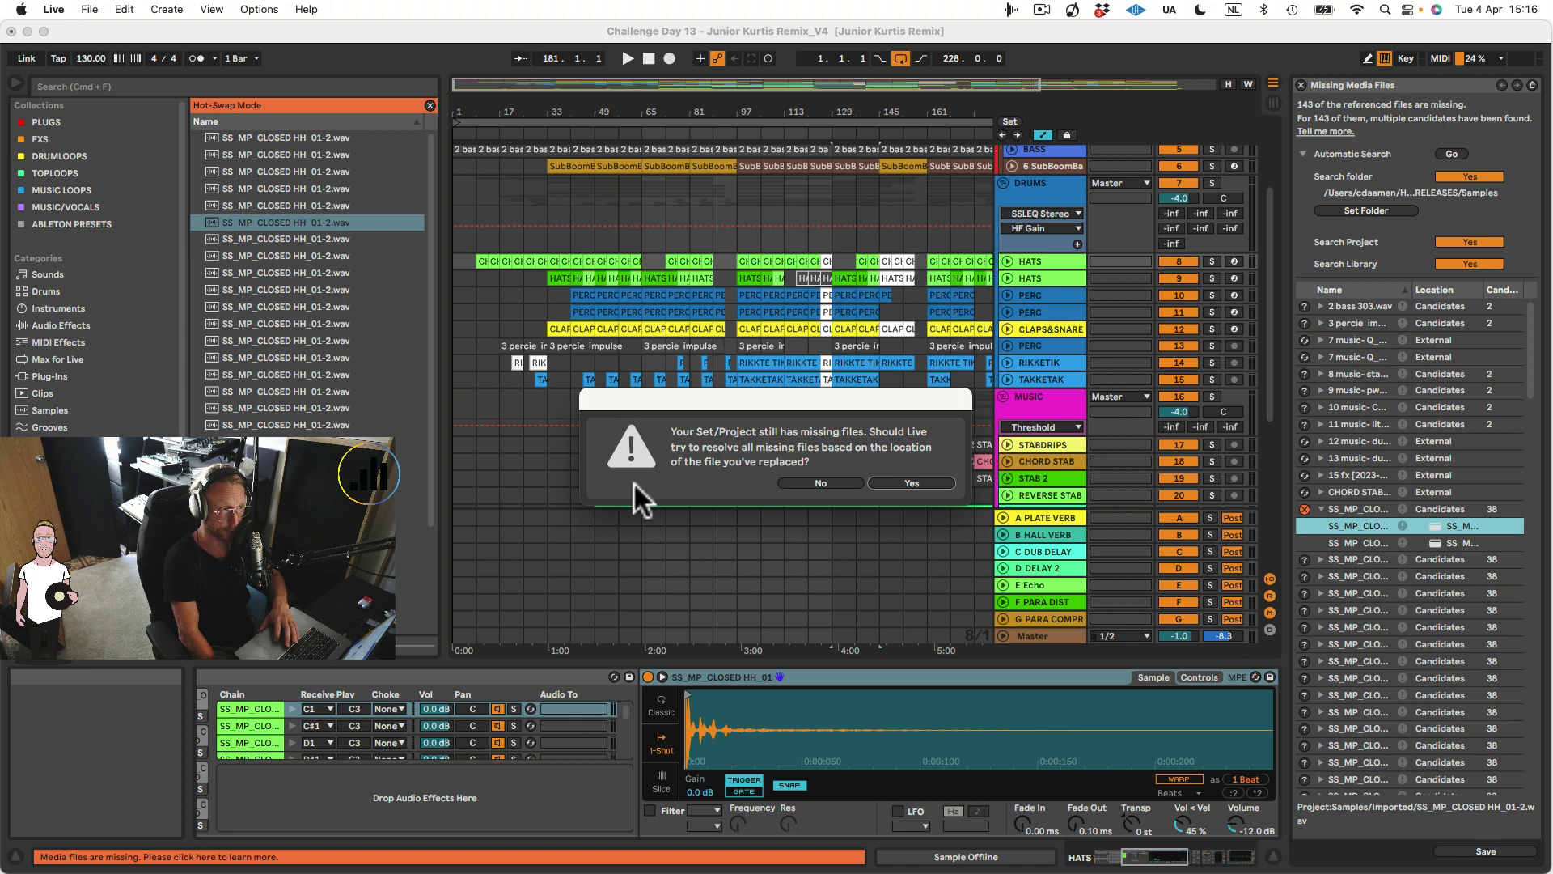
- Resolve all remaining missing files based on the replaced file's location, and leave Hot-Swap Mode
click(896, 478)
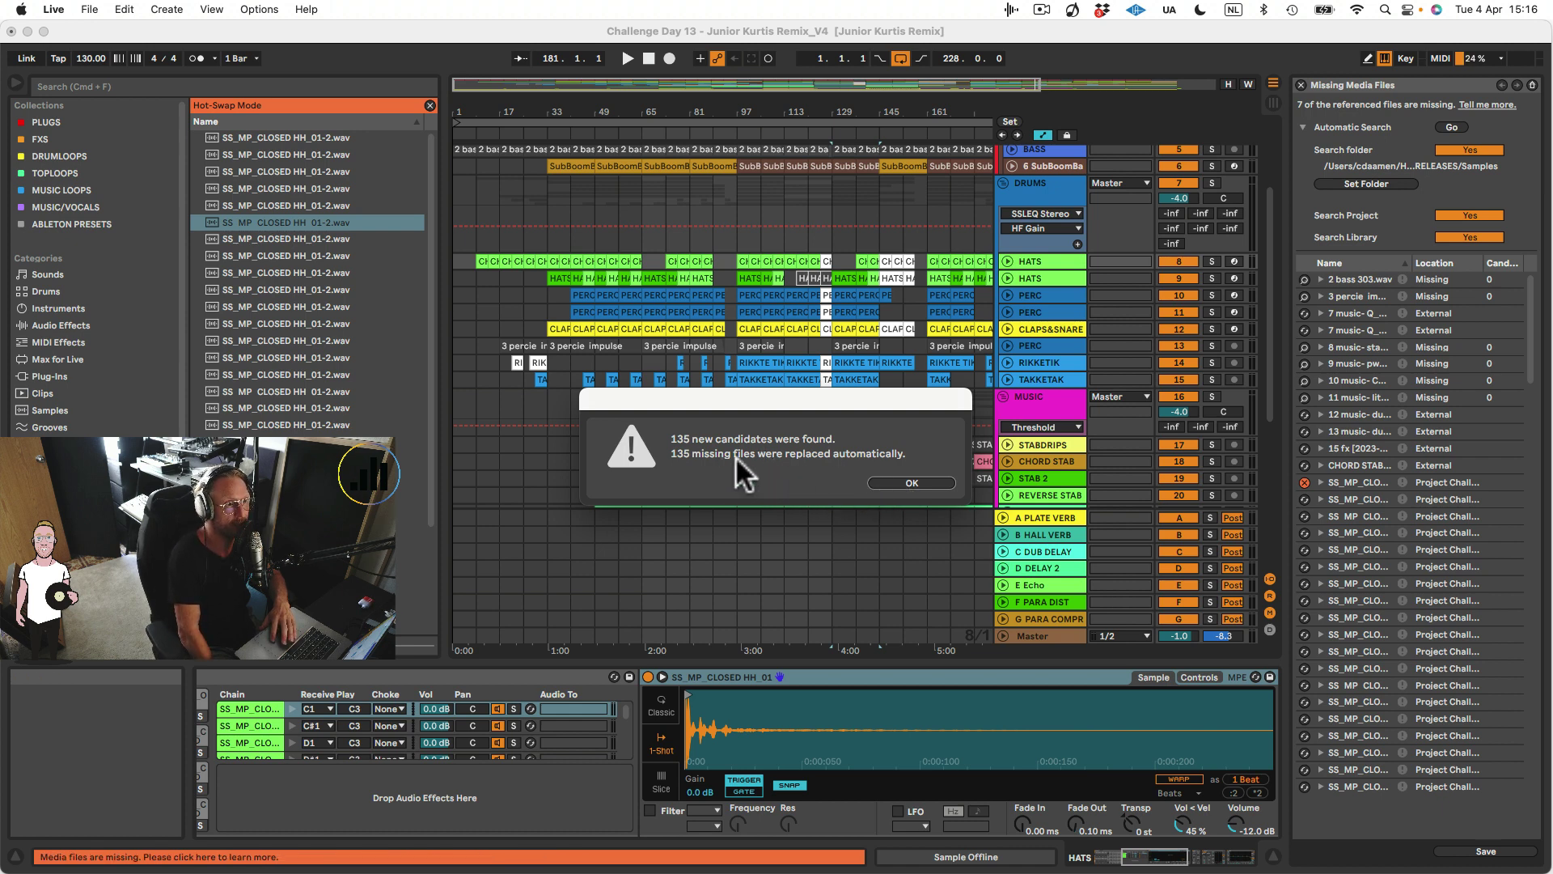
click(910, 481)
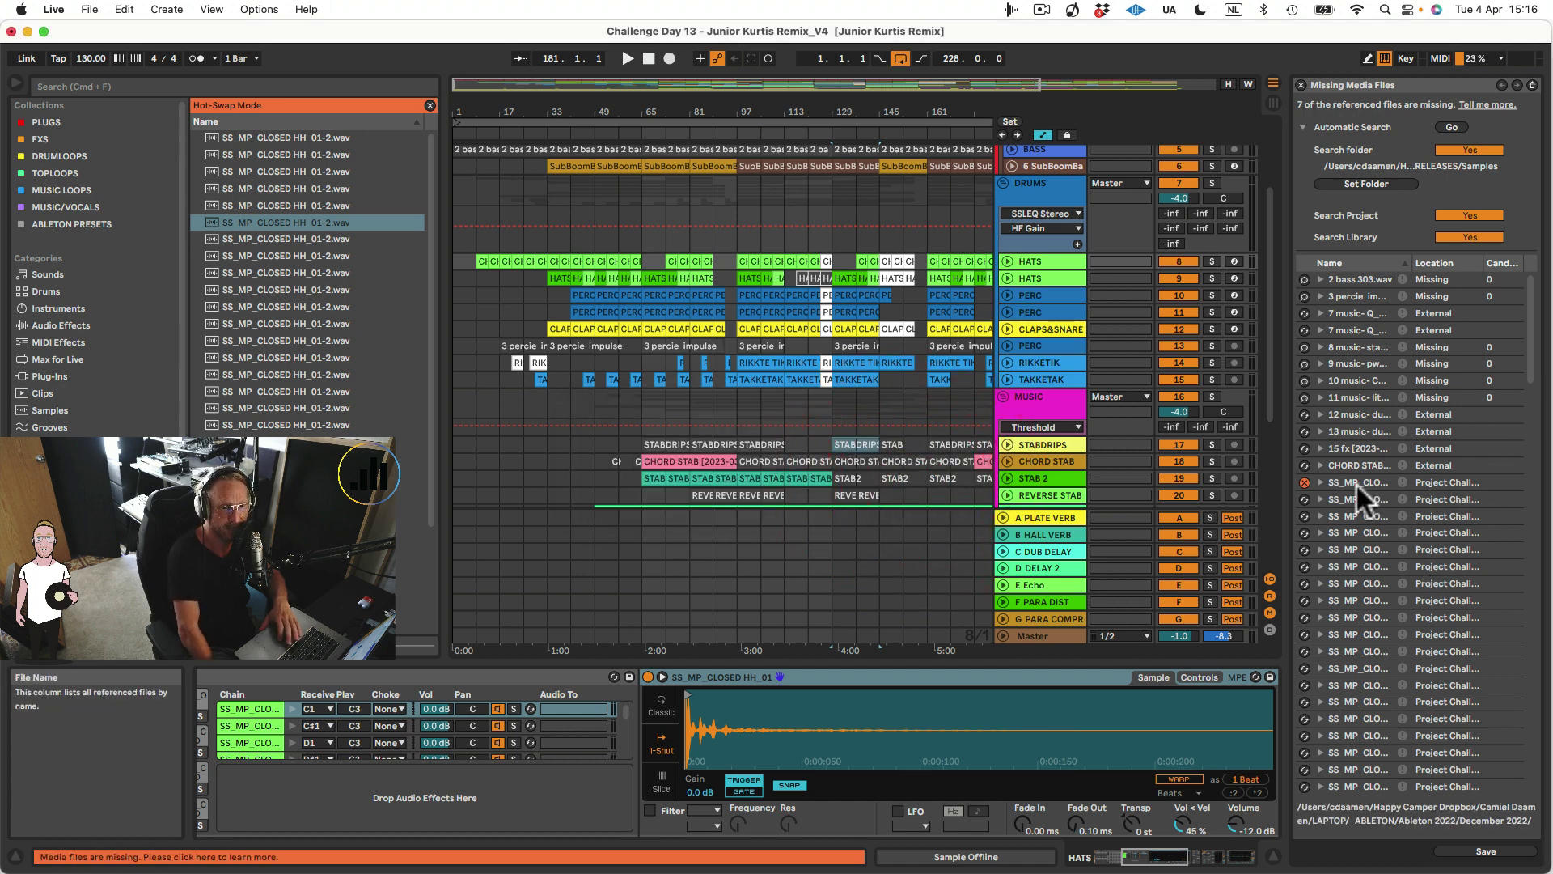
click(1305, 482)
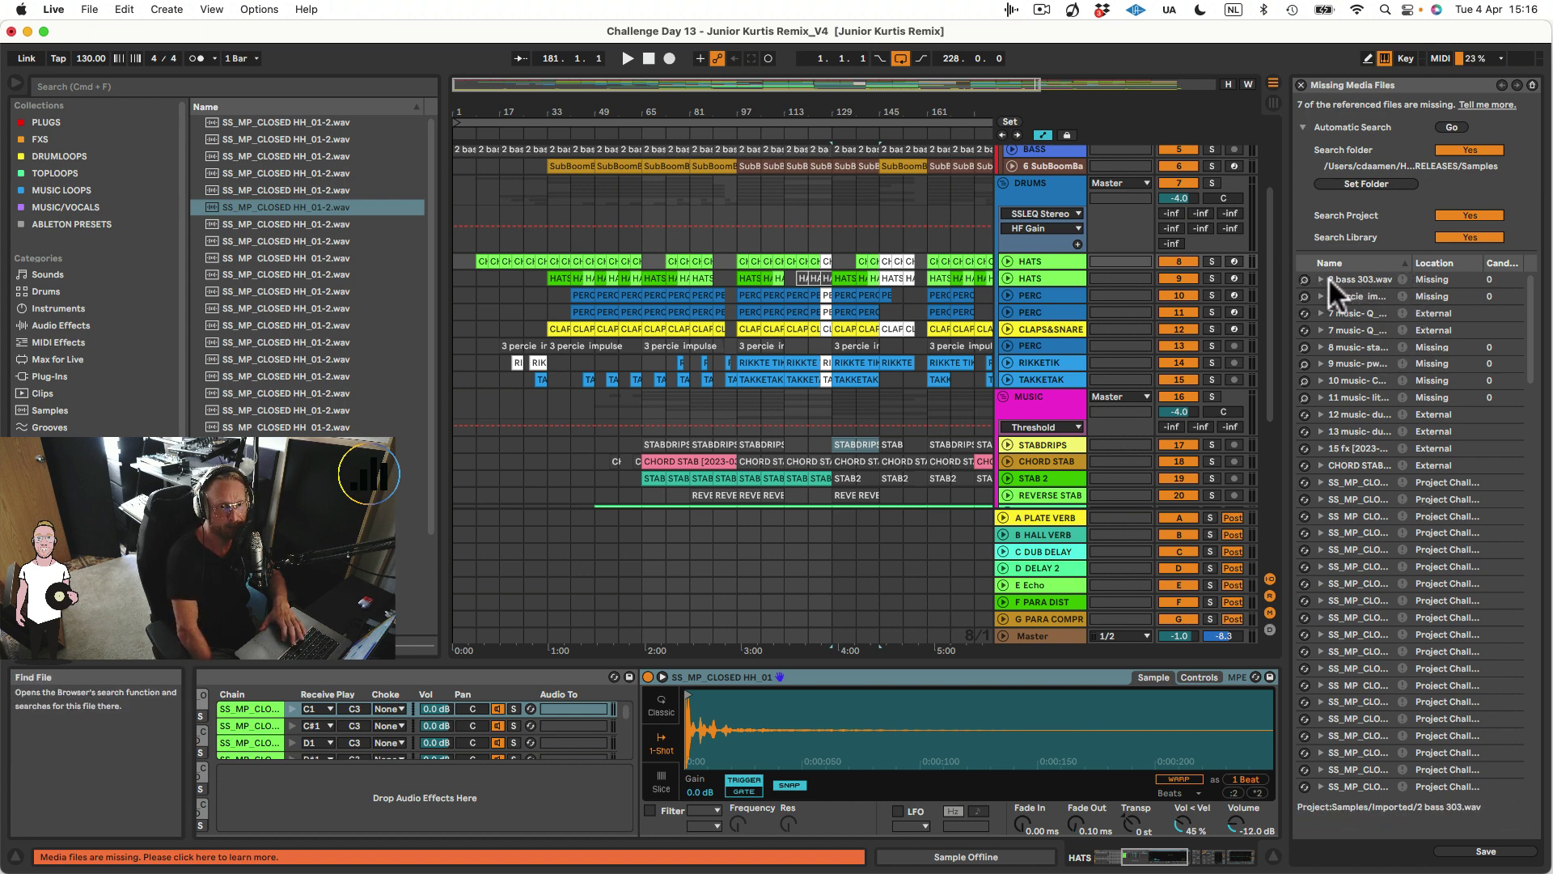
- Widen the missing files list and its columns, sort it by Location, and review which files are missing
scroll(1414, 621, down, 10)
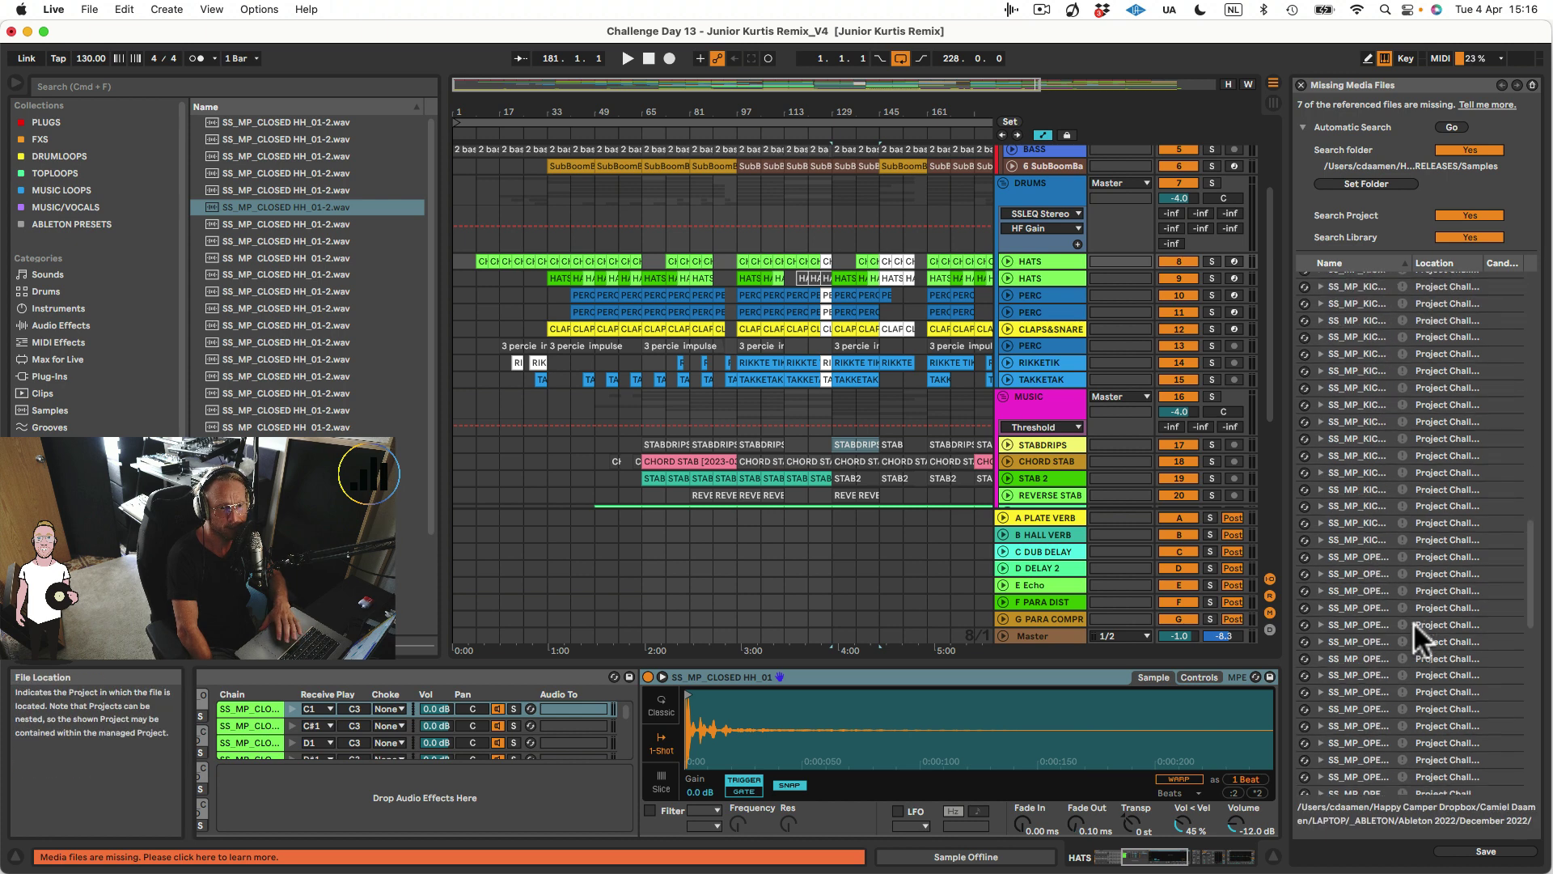
scroll(1414, 621, down, 10)
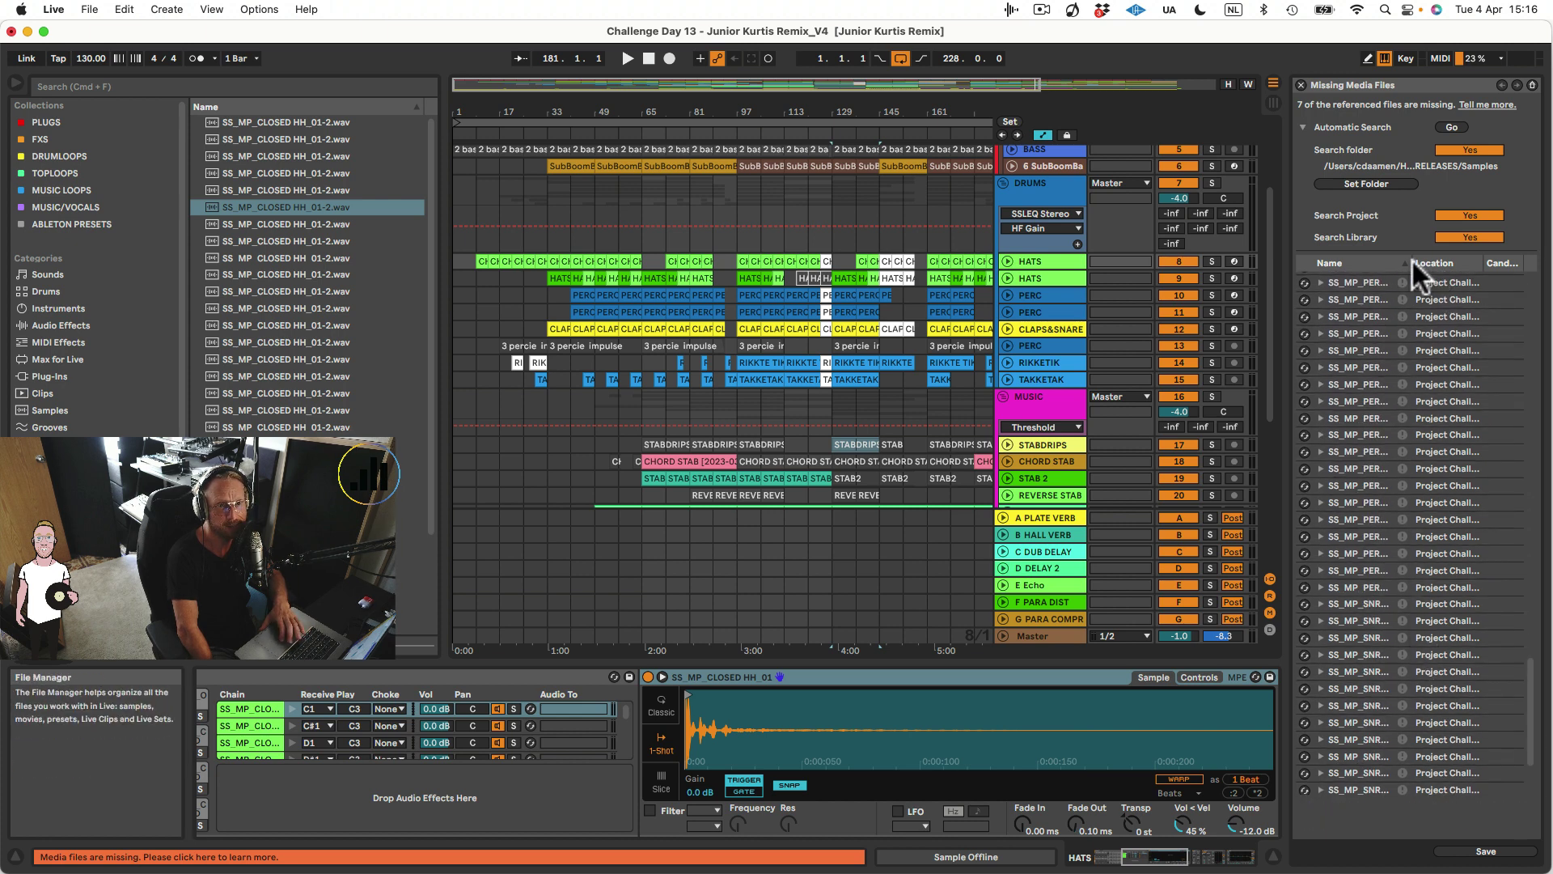
drag(1285, 257, 1042, 267)
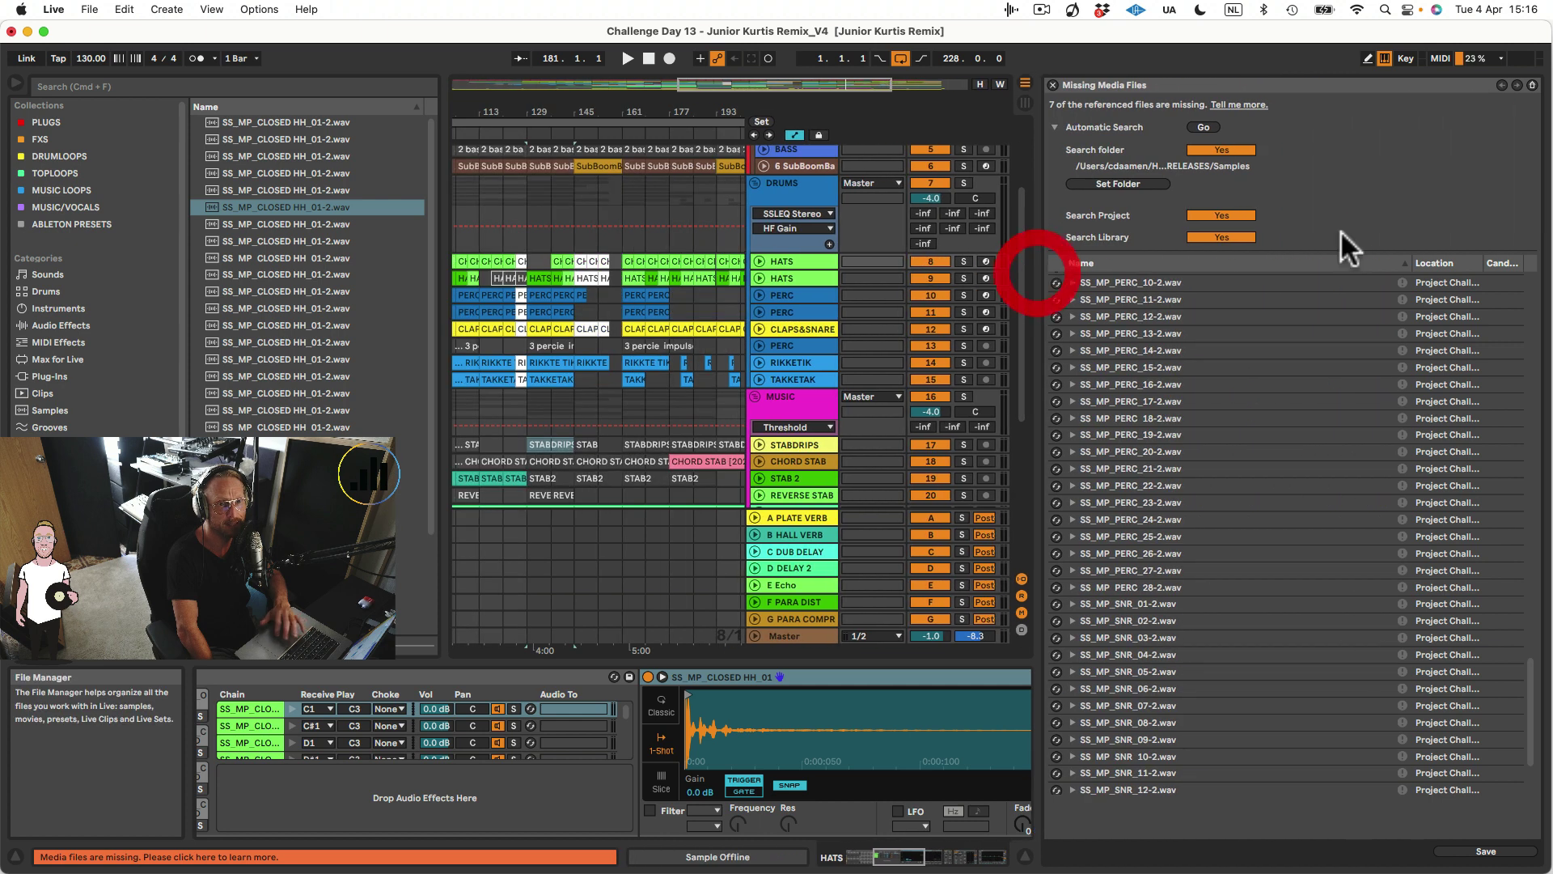
click(1414, 263)
drag(1406, 264, 1519, 265)
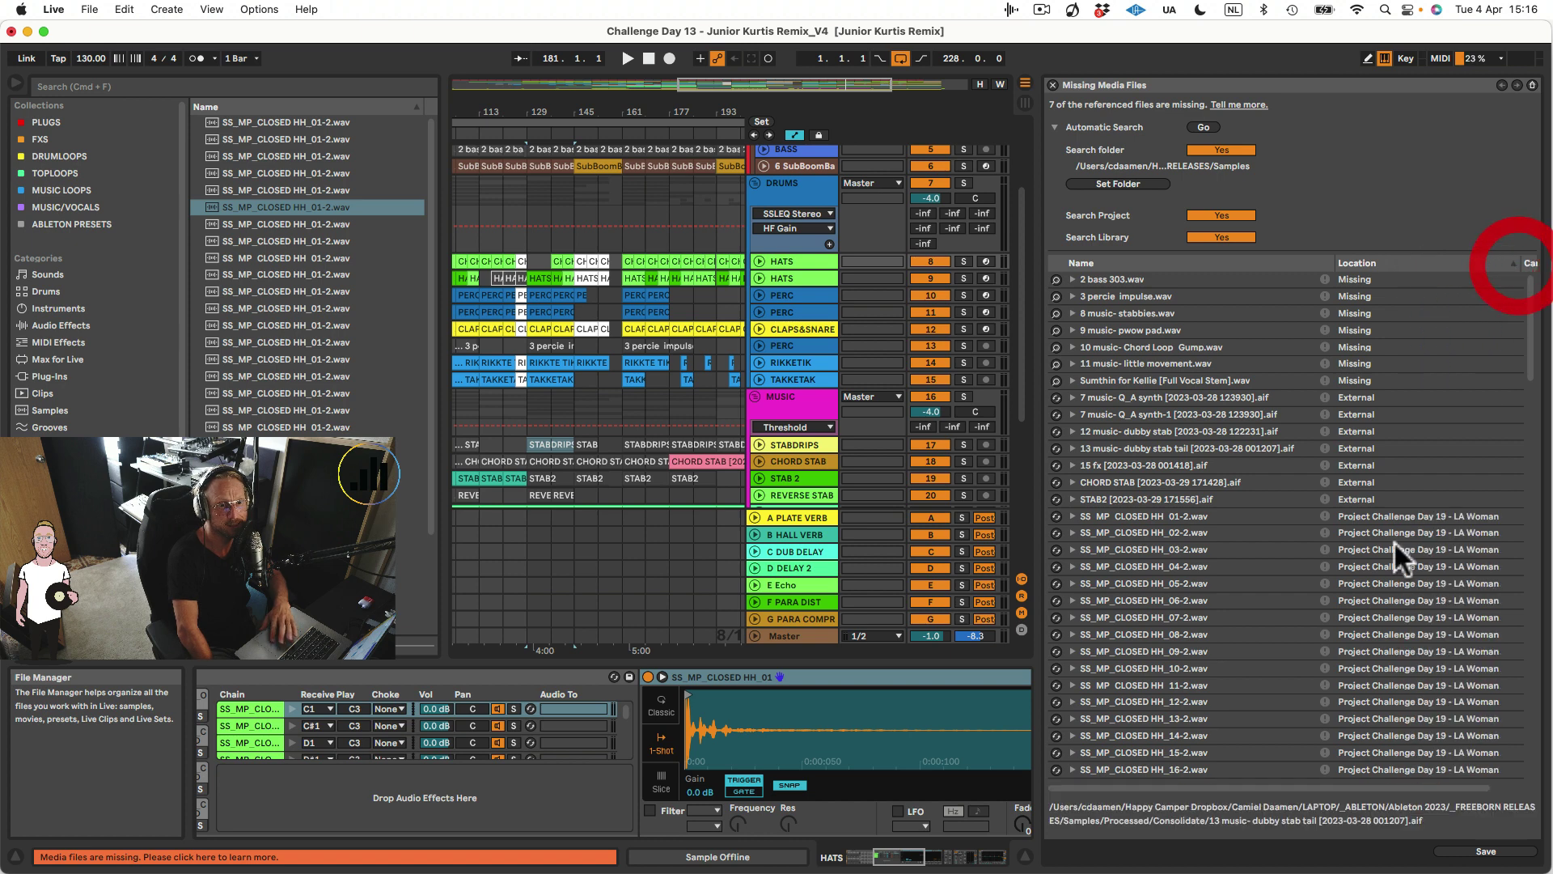
scroll(1386, 550, down, 10)
scroll(1386, 550, up, 10)
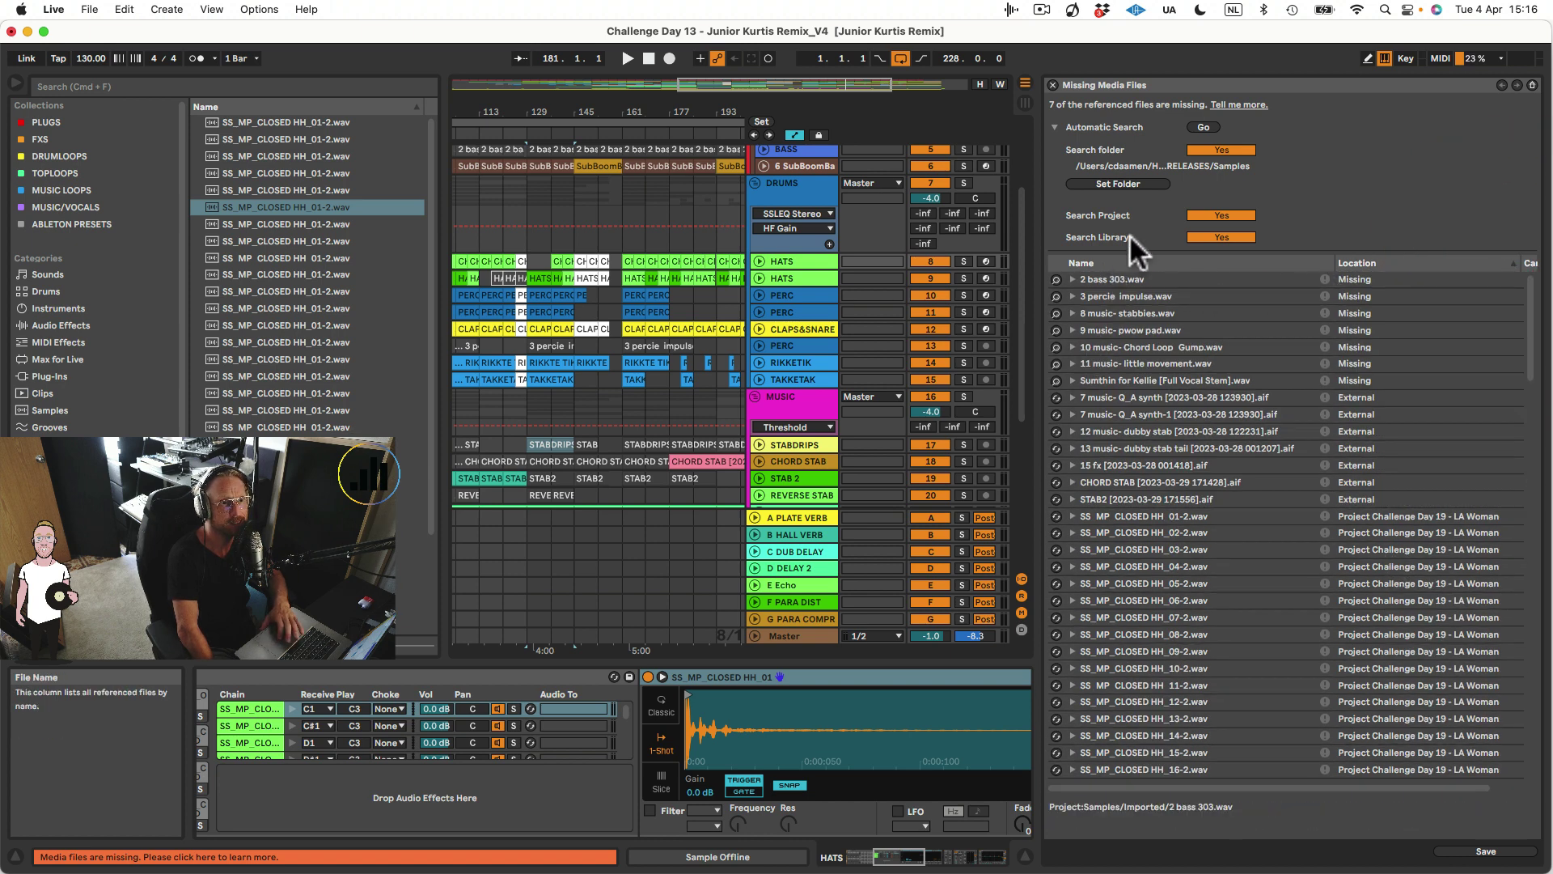
- Disable Search Project and Search Library, confirm Samples as the search folder, and rerun the automatic search
click(1210, 214)
click(1205, 236)
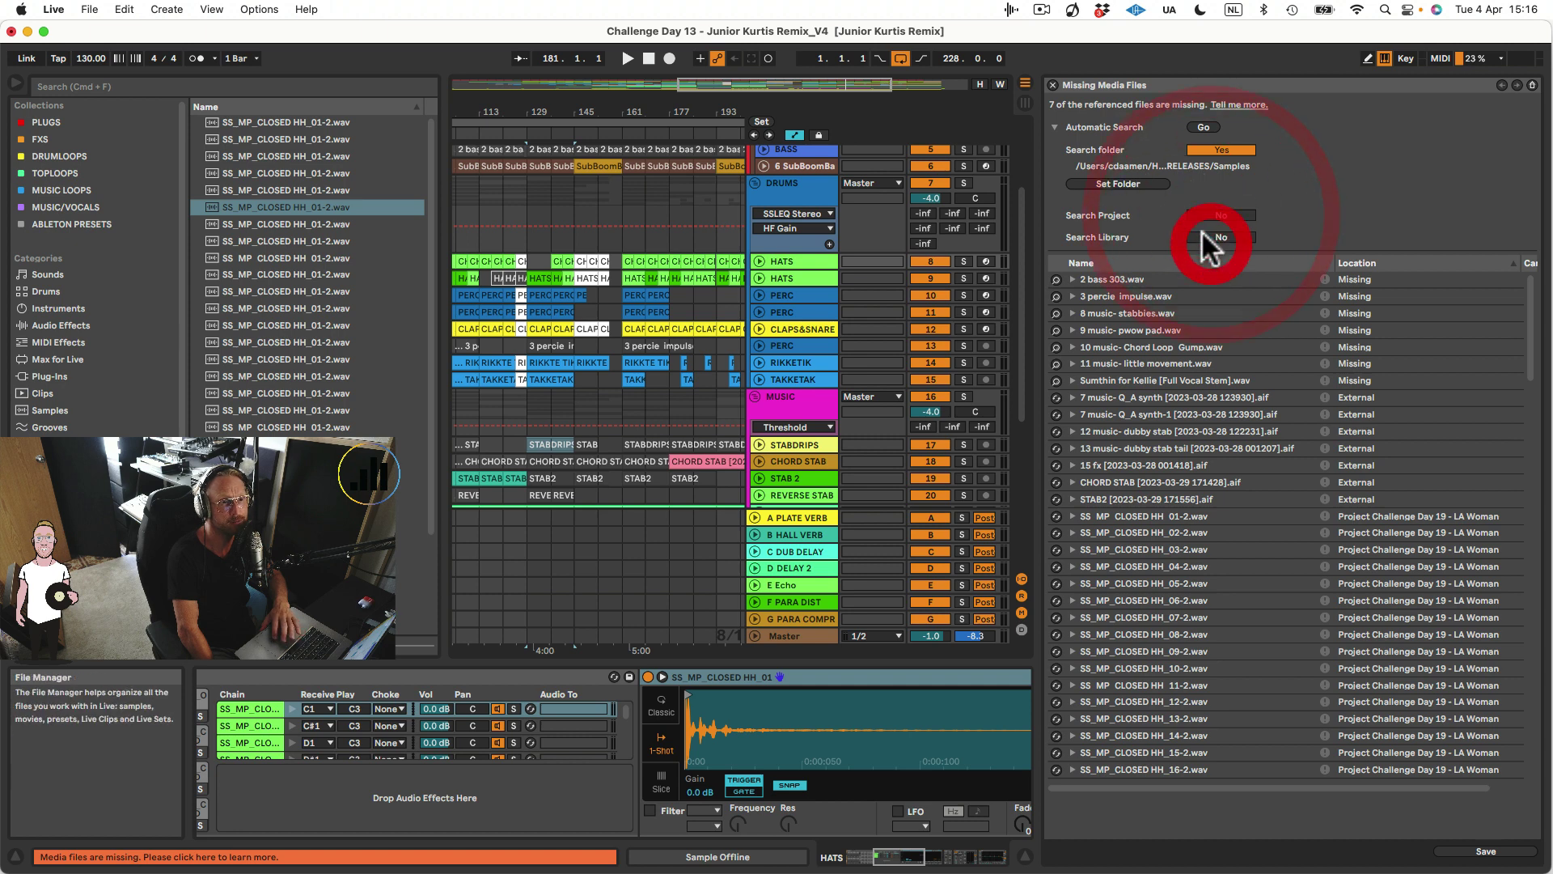
click(1141, 183)
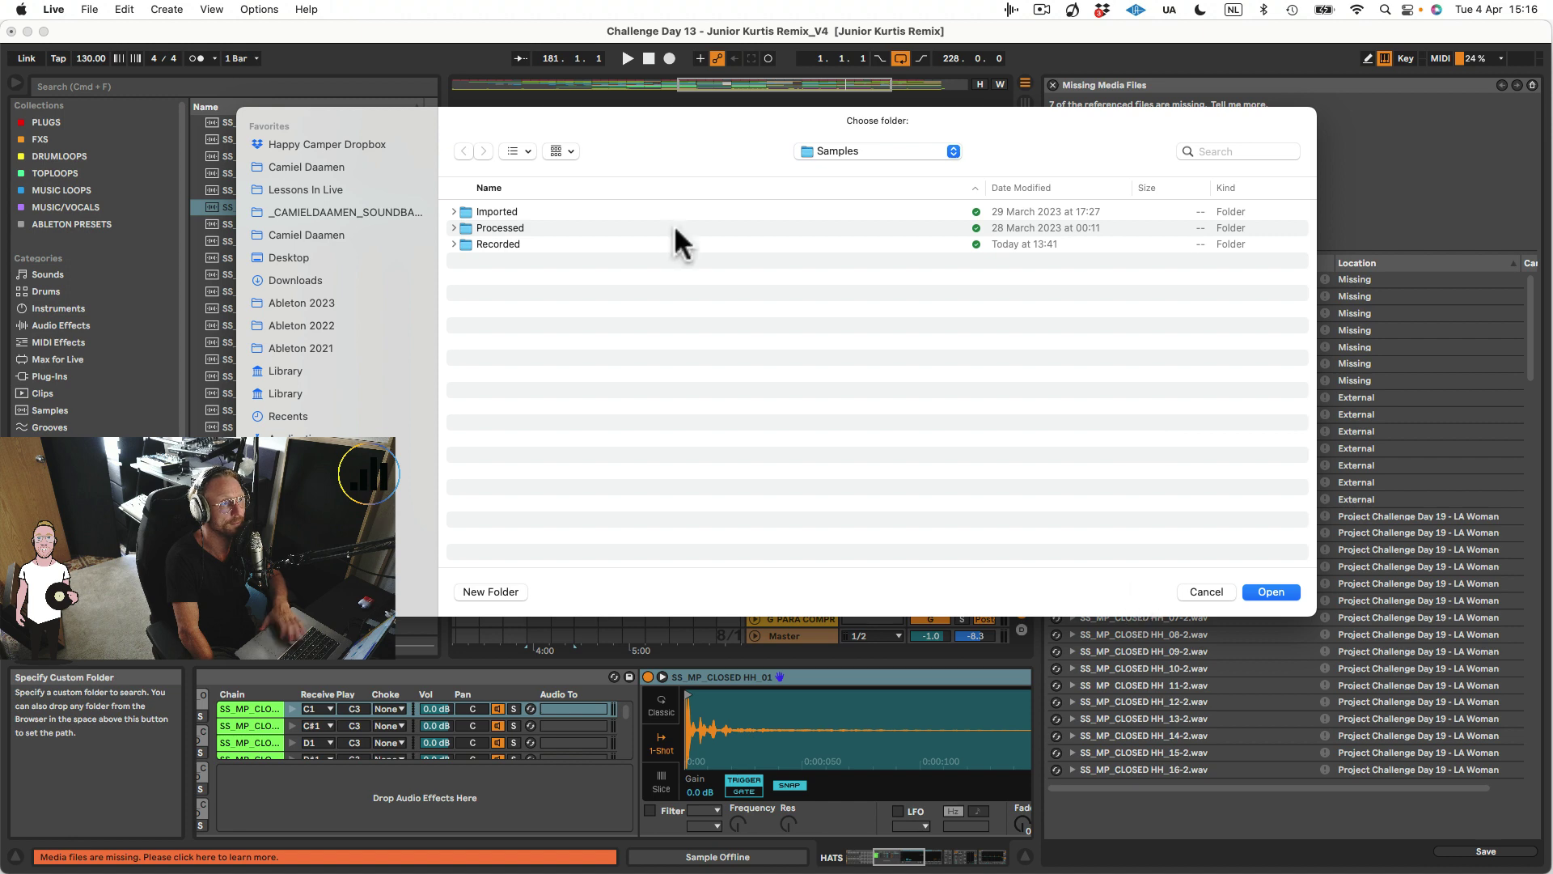
click(1270, 592)
click(1203, 127)
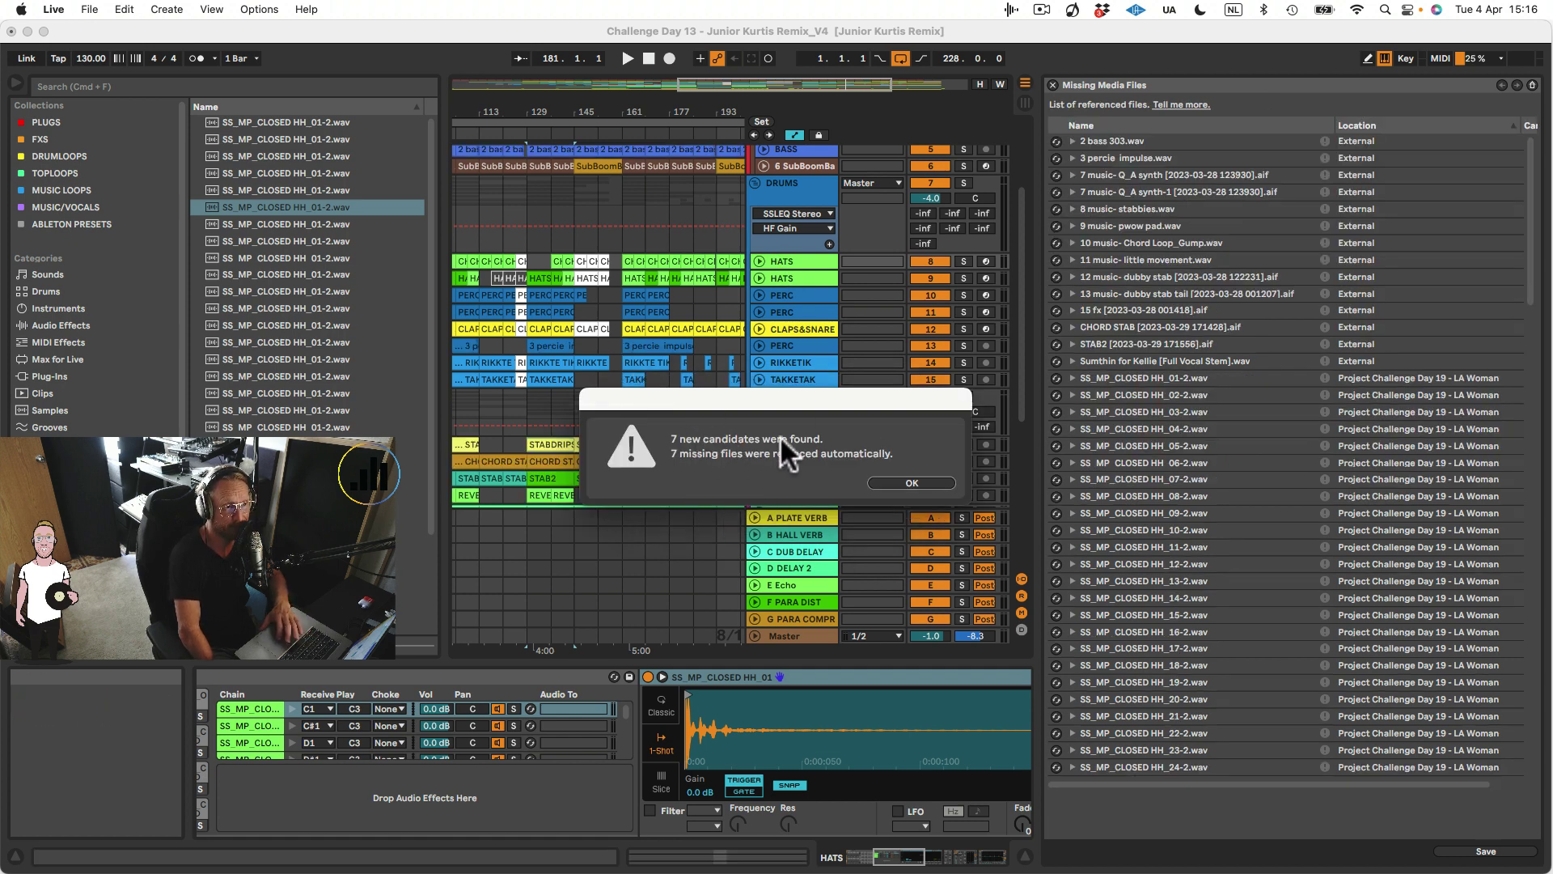
click(890, 483)
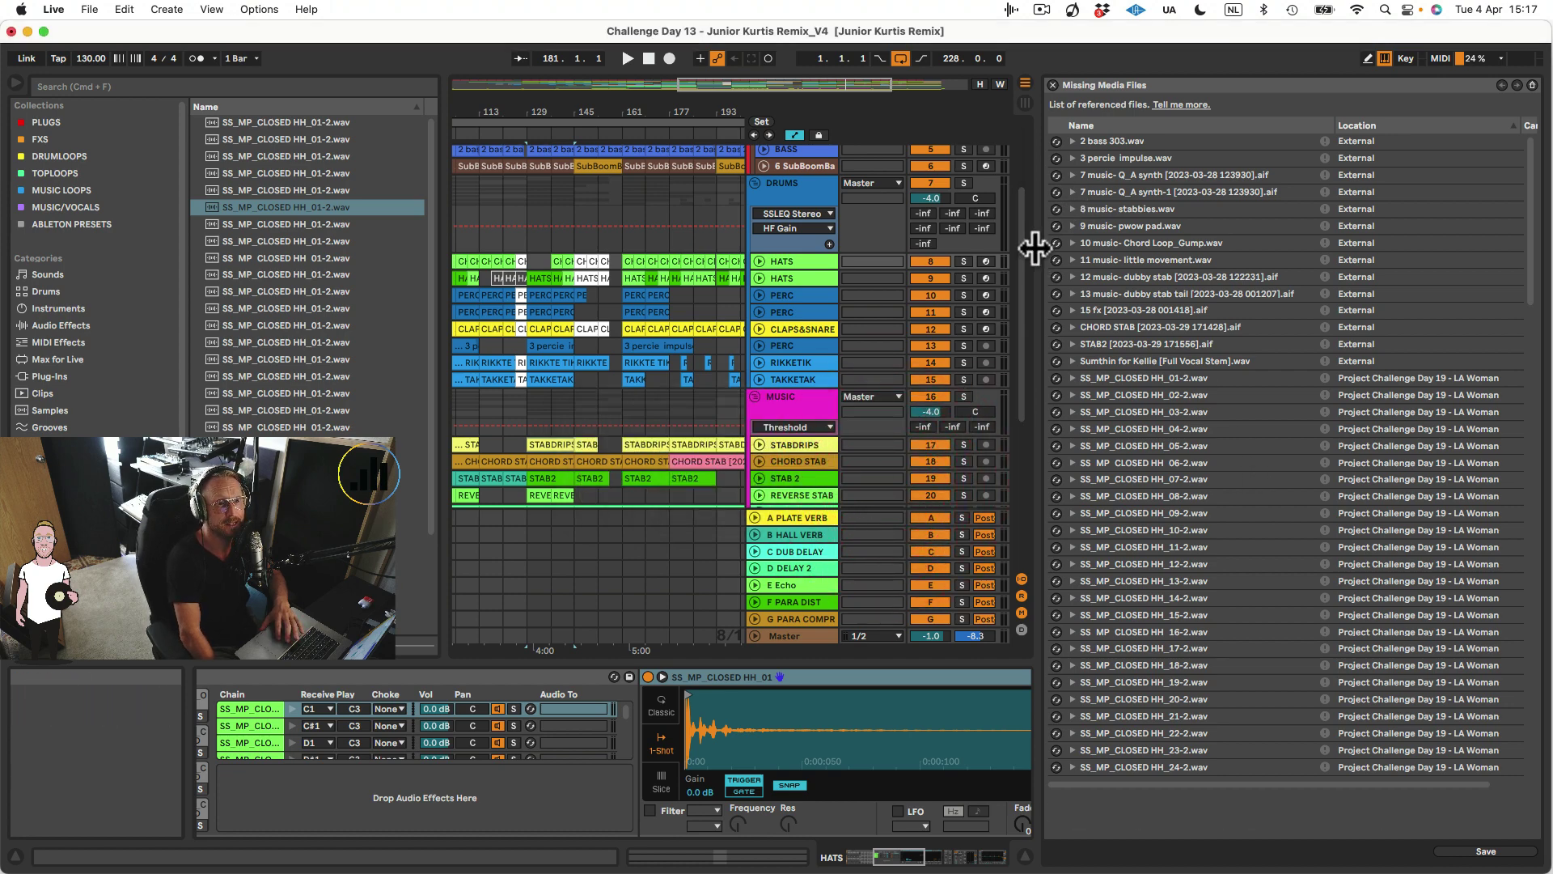
- Close the missing media files list and briefly play the arrangement from around bar 105 to check the restored samples
drag(1034, 247, 1186, 259)
click(1205, 84)
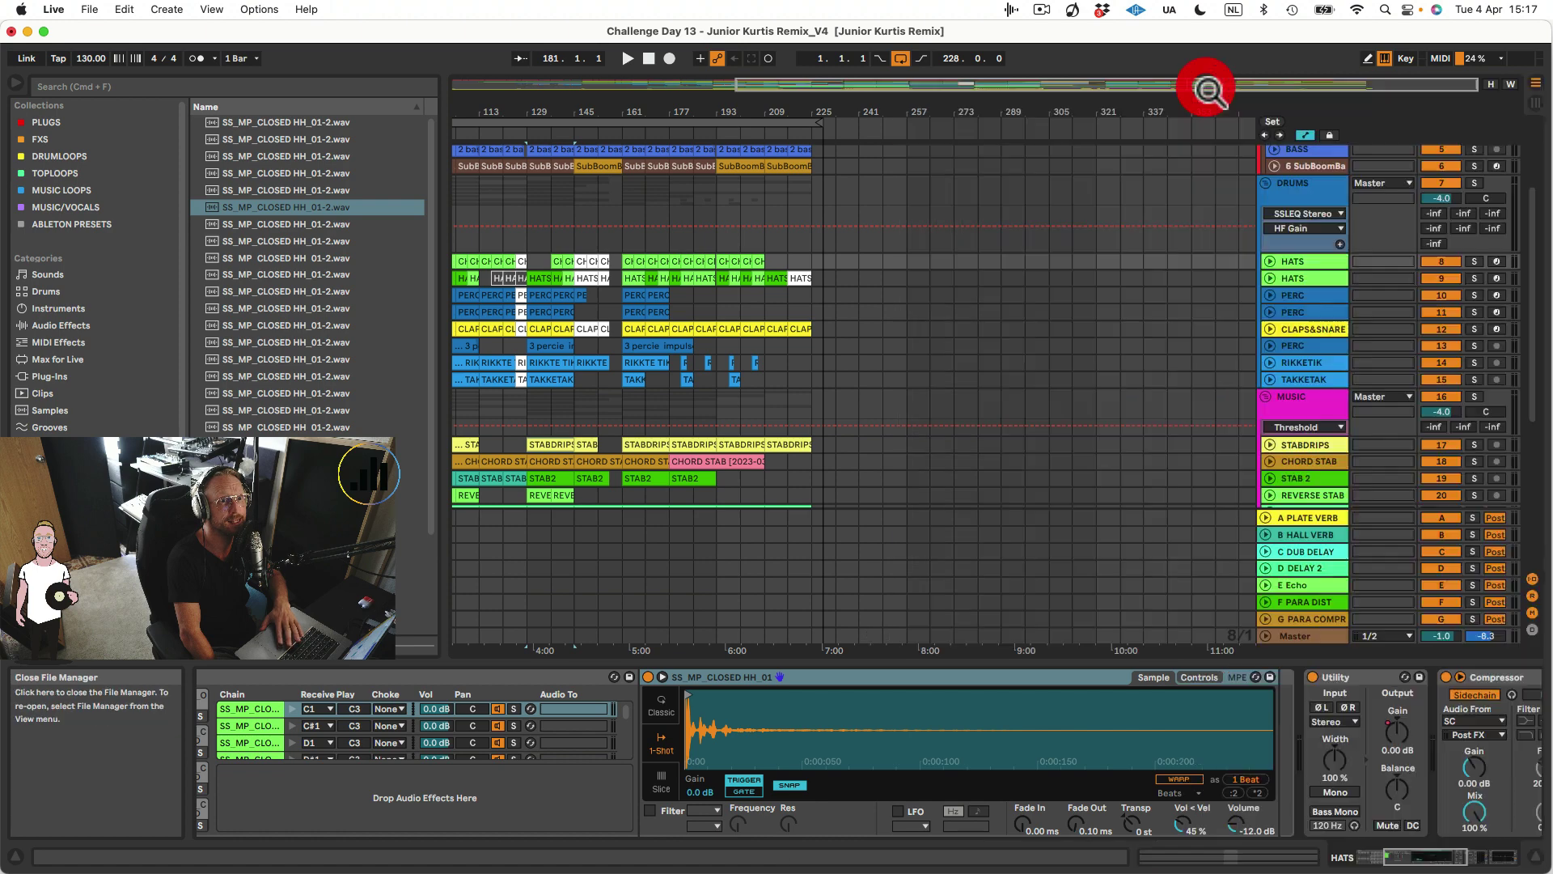
scroll(822, 475, left, 10)
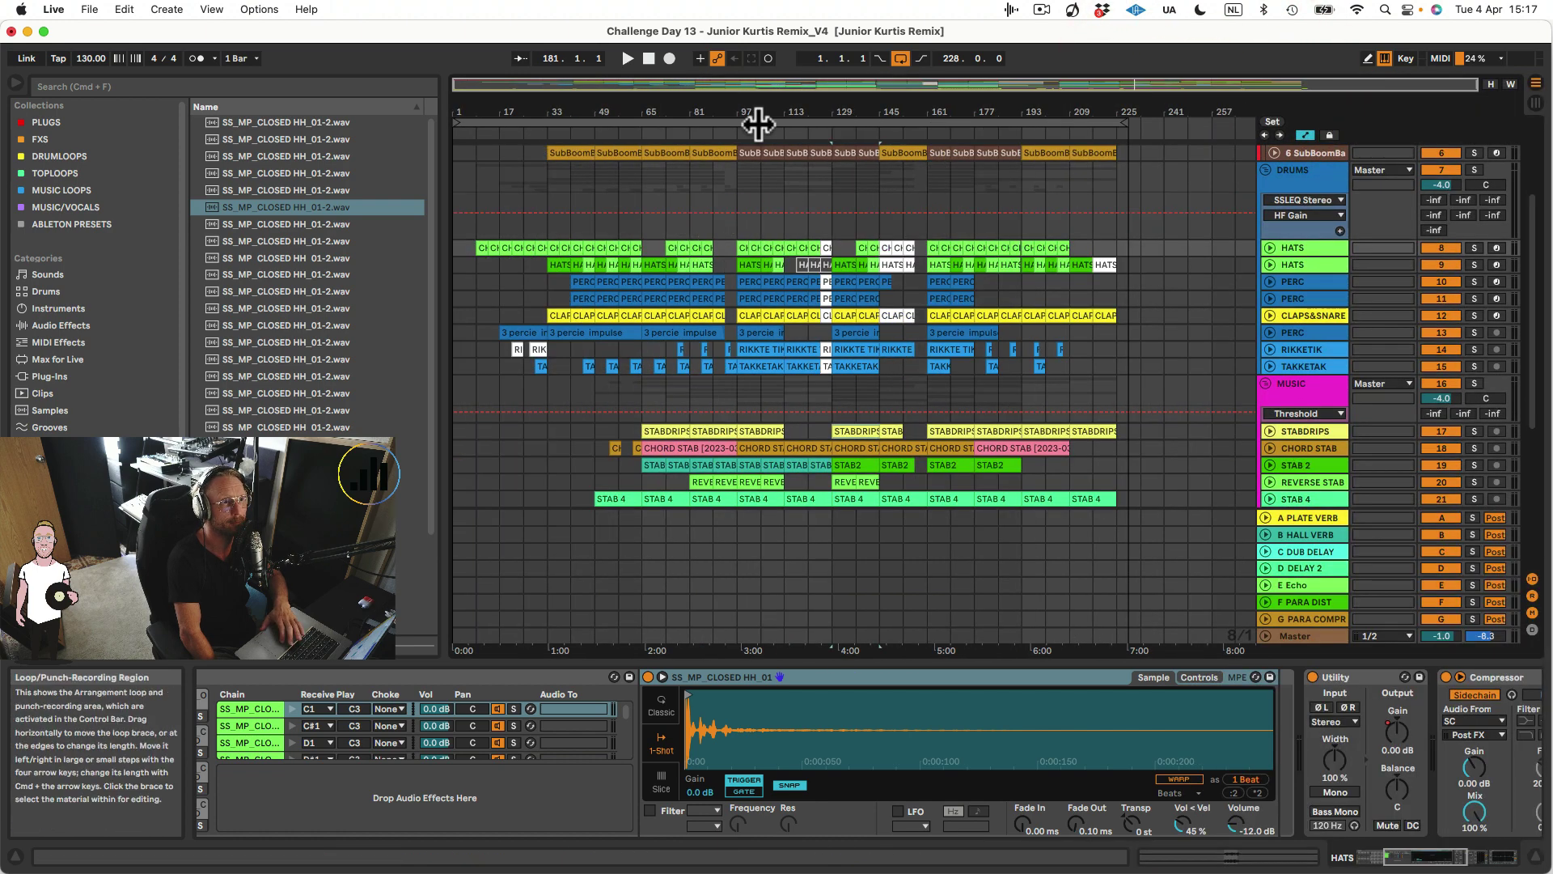
click(756, 134)
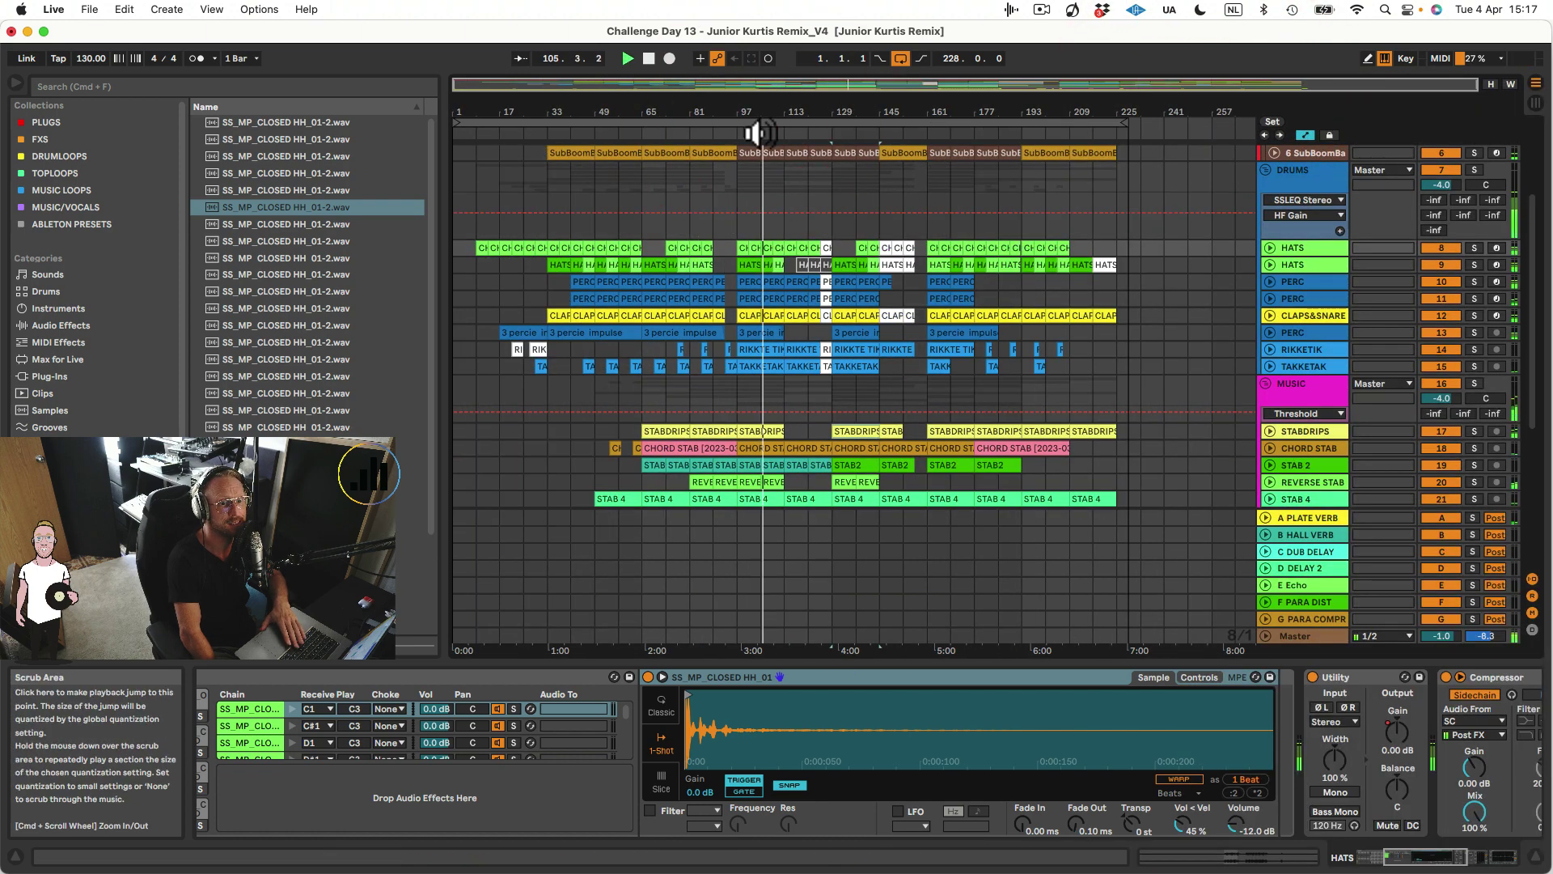
key(space)
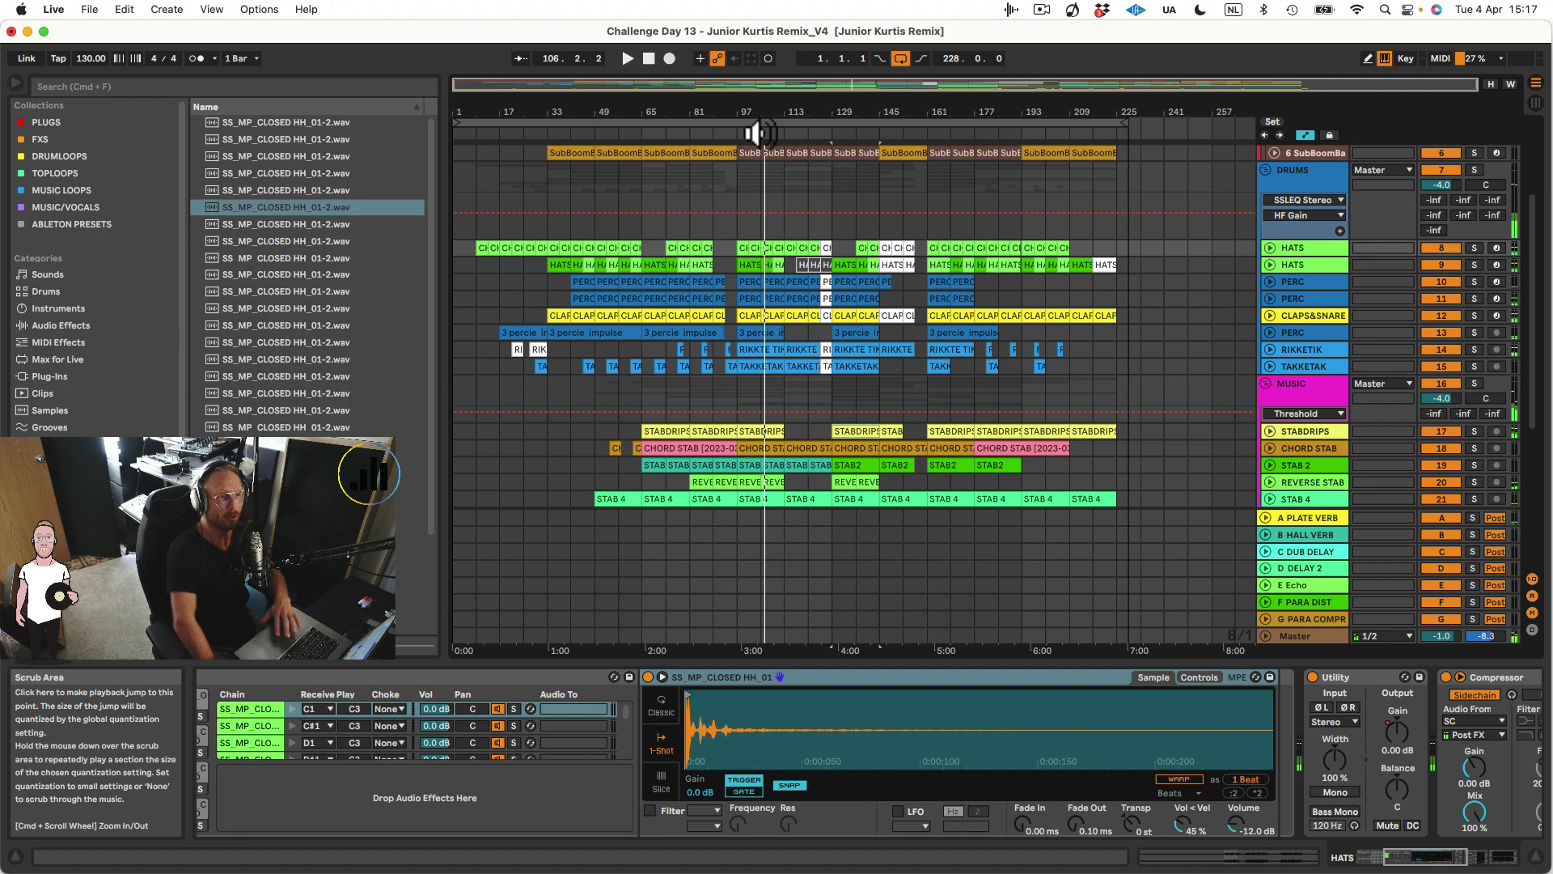